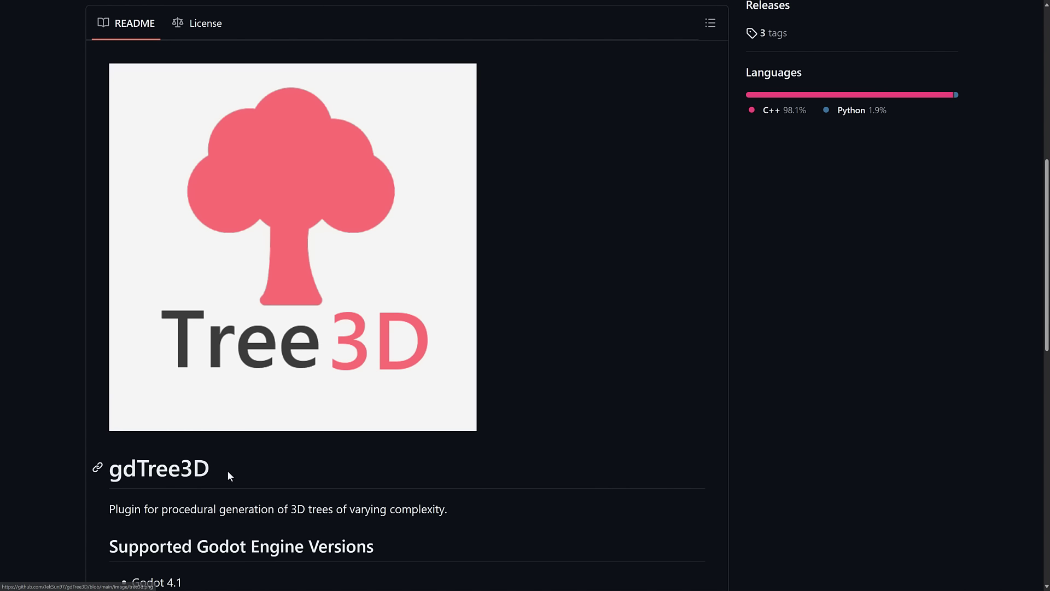
Step: Read through the gdTree3D repository README, including the Building GDExtension section
drag(227, 471, 114, 463)
click(649, 408)
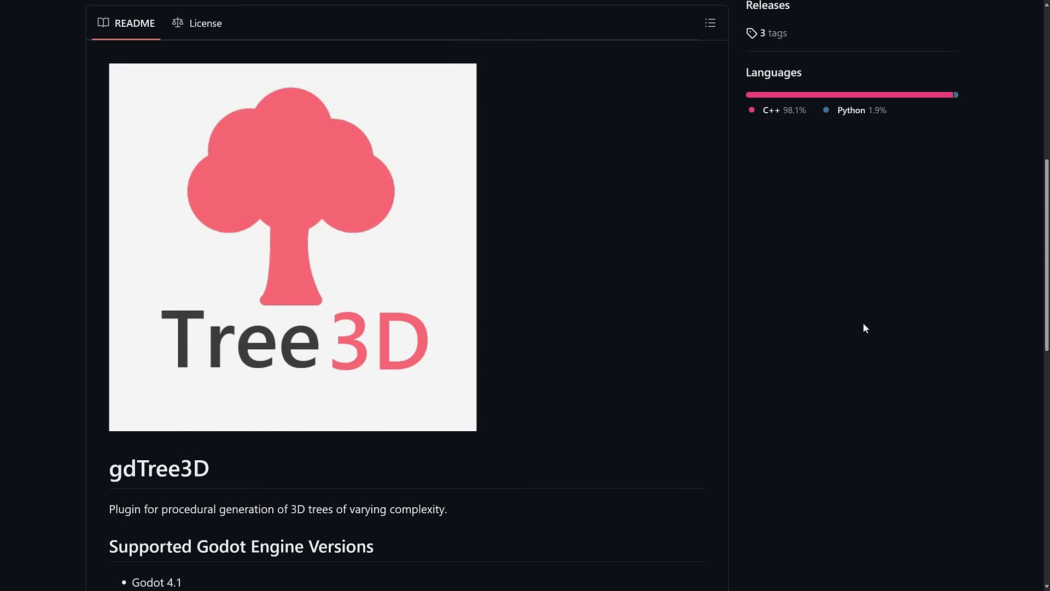
scroll(641, 375, down, 6)
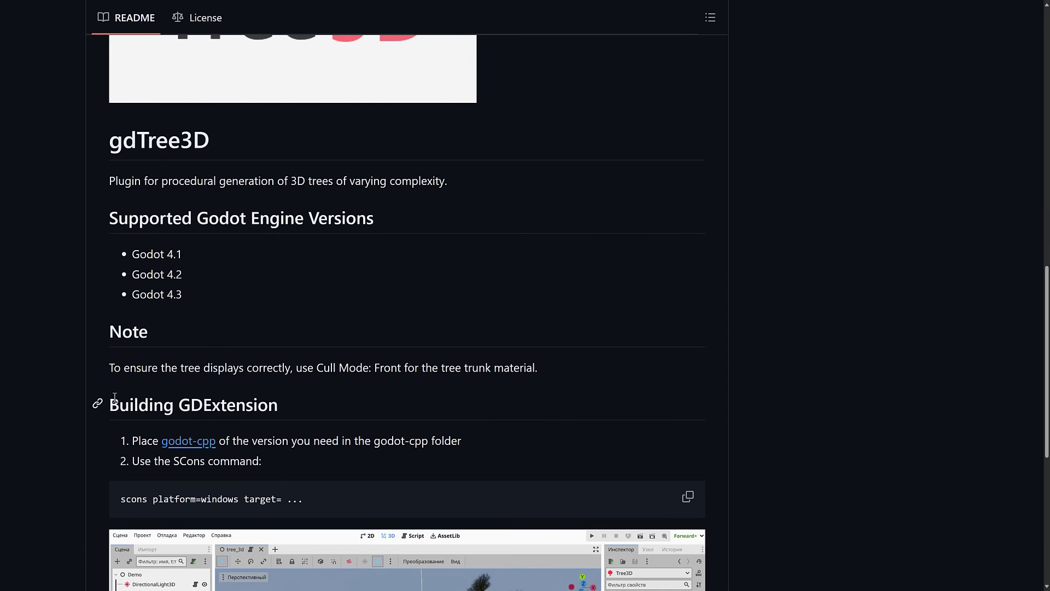
drag(111, 405, 333, 400)
click(506, 348)
scroll(704, 339, up, 9)
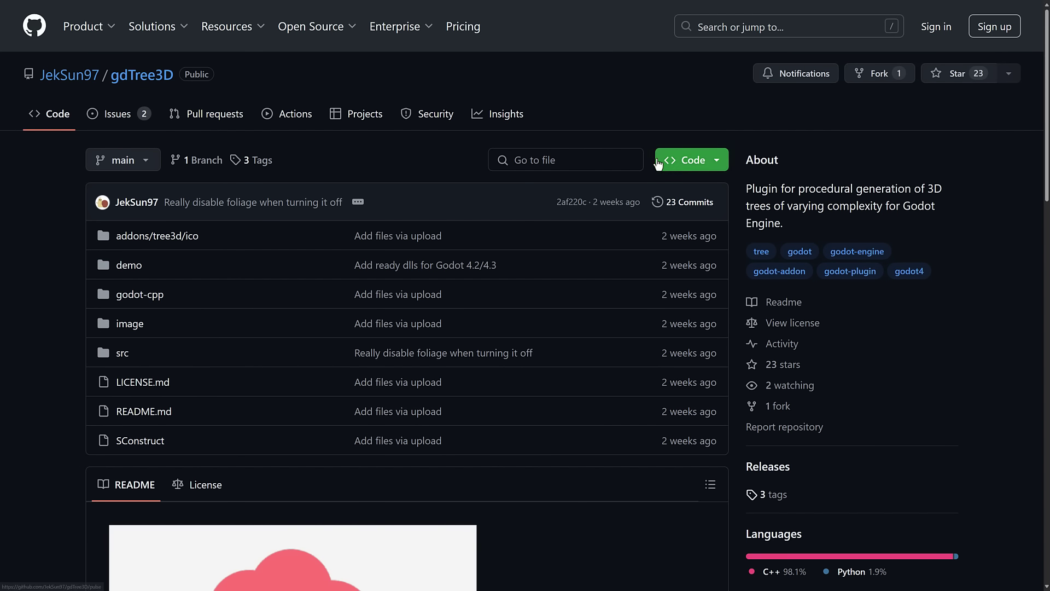
Step: Copy the repository's HTTPS clone URL from the Code dropdown
click(688, 160)
click(706, 258)
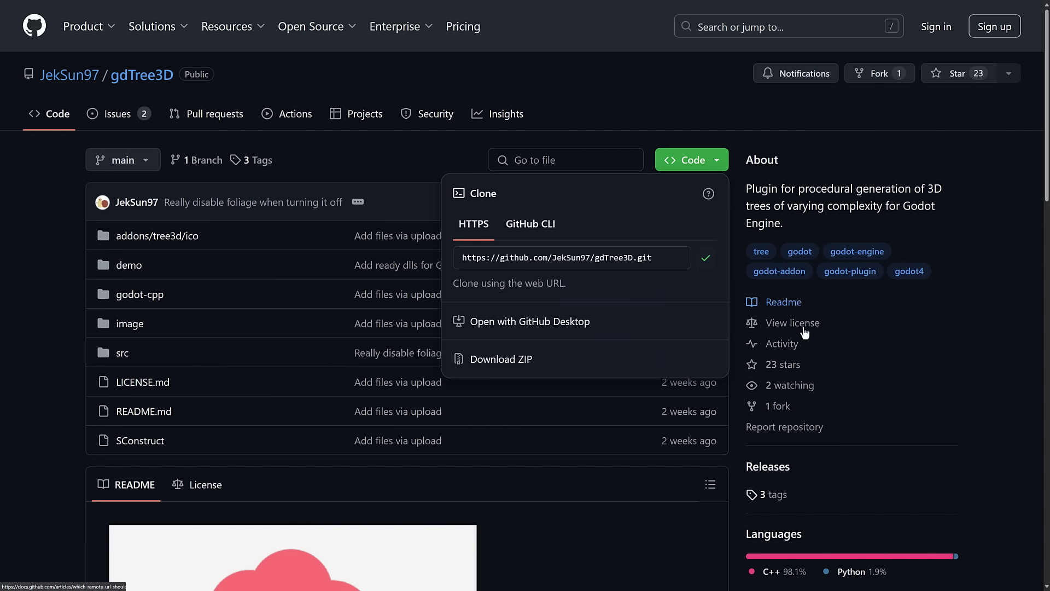
click(951, 374)
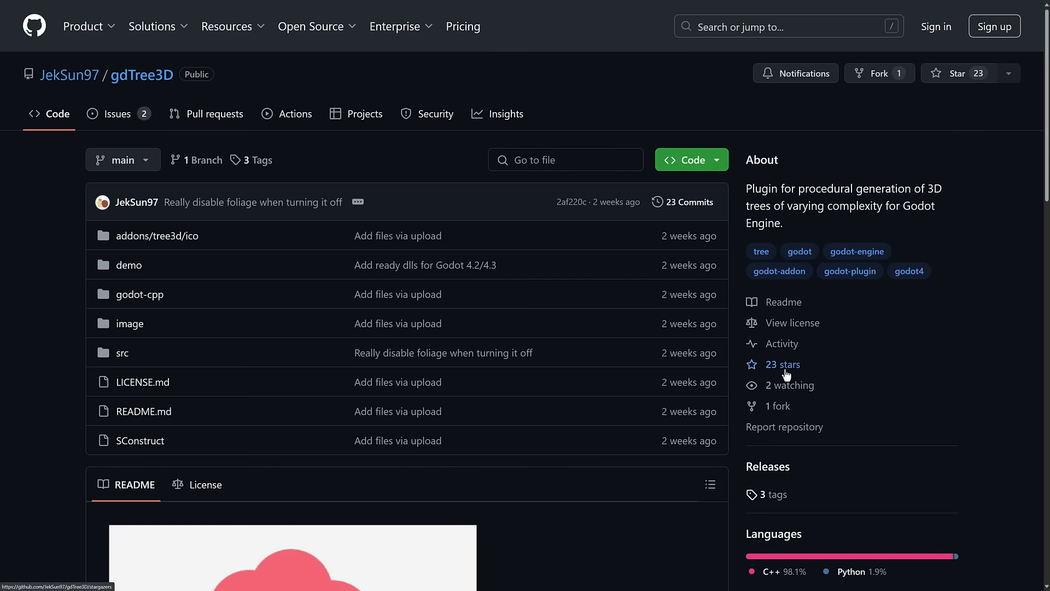
Step: Launch Command Prompt from the Start search and enlarge its text
key(F11)
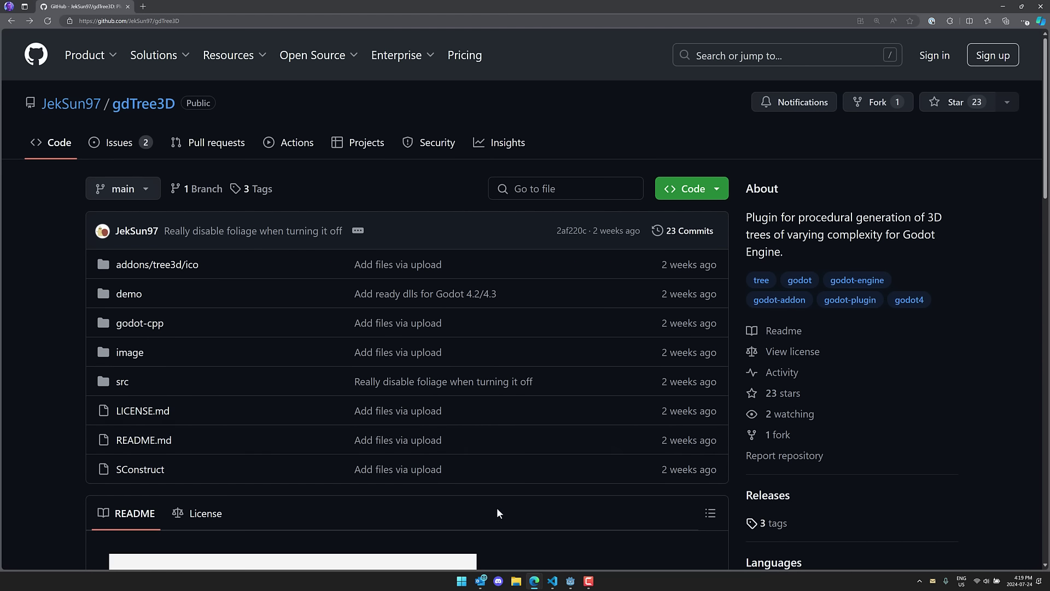
key(super)
text(cmd)
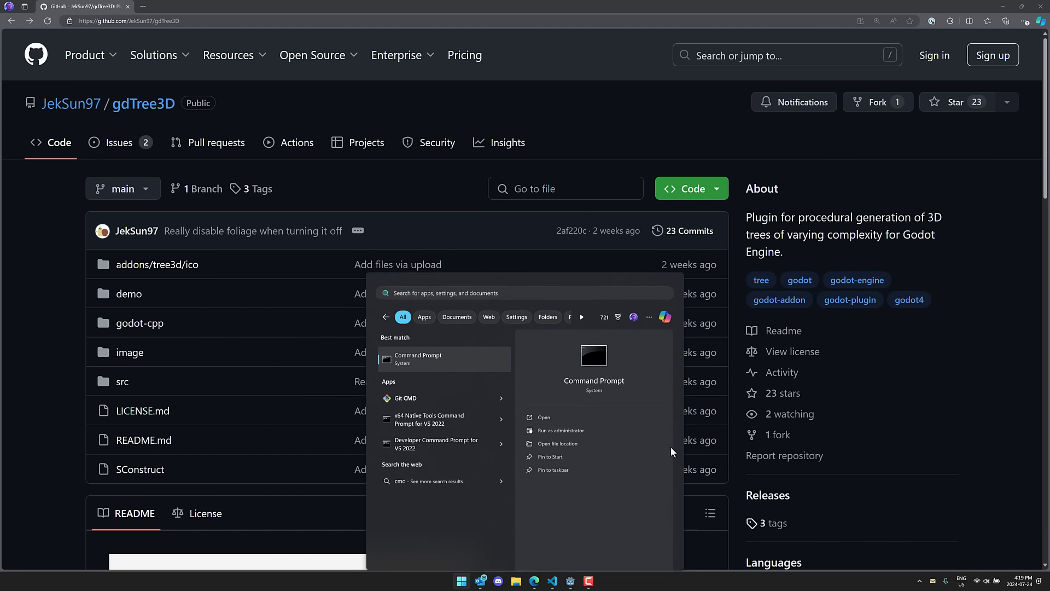
key(Return)
key(ctrl+plus)
key(ctrl+plus)
key(ctrl+plus)
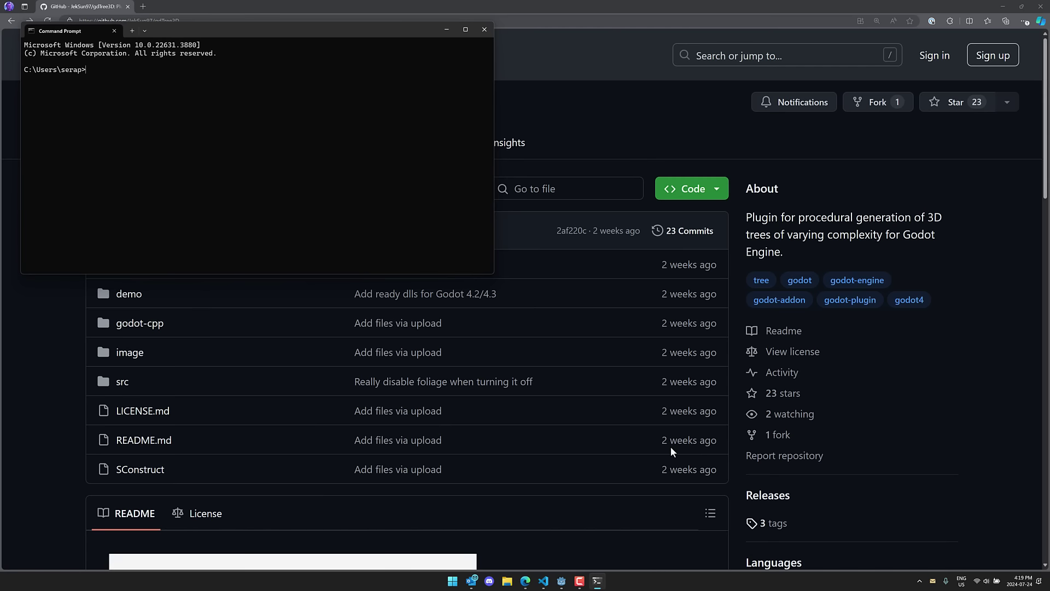
key(ctrl+plus)
key(ctrl+plus)
key(ctrl+plus)
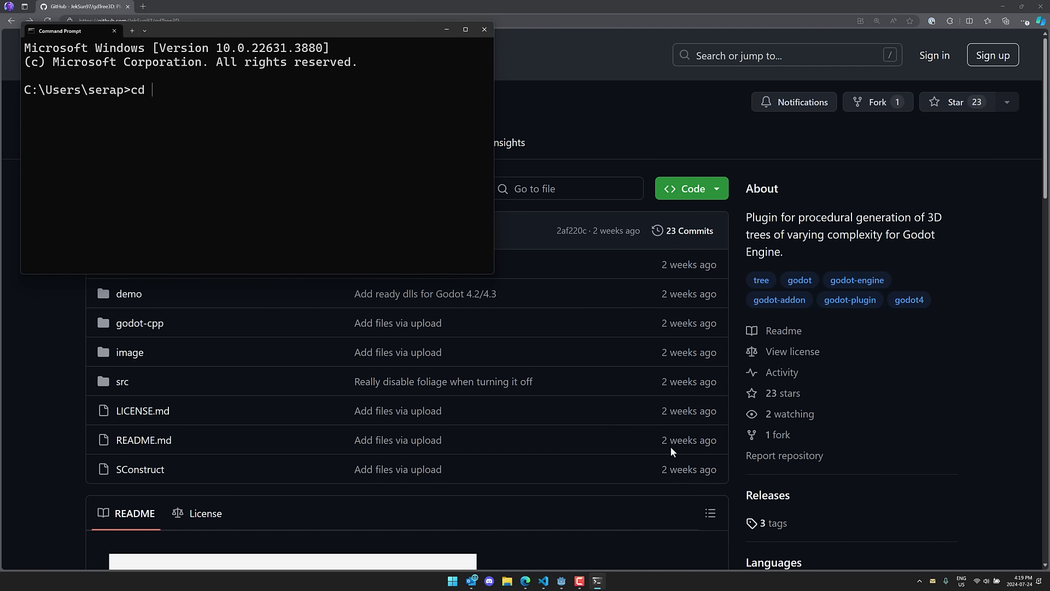
Step: Create a new yt folder inside C:\temp and move into it
text(cd \temp)
key(Return)
text(md)
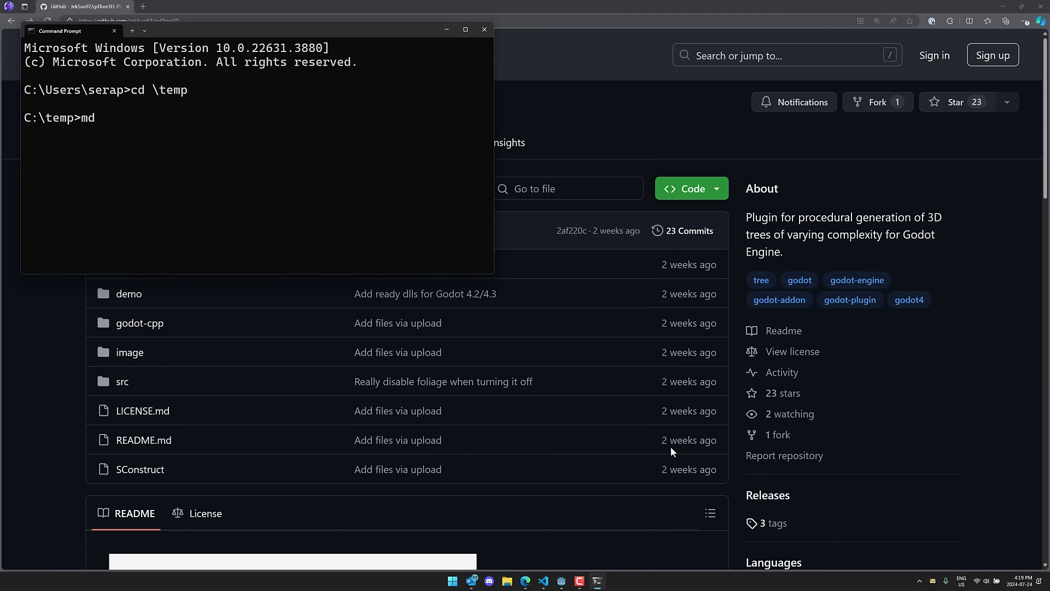
text( yt)
key(Return)
text(cd yt)
key(Return)
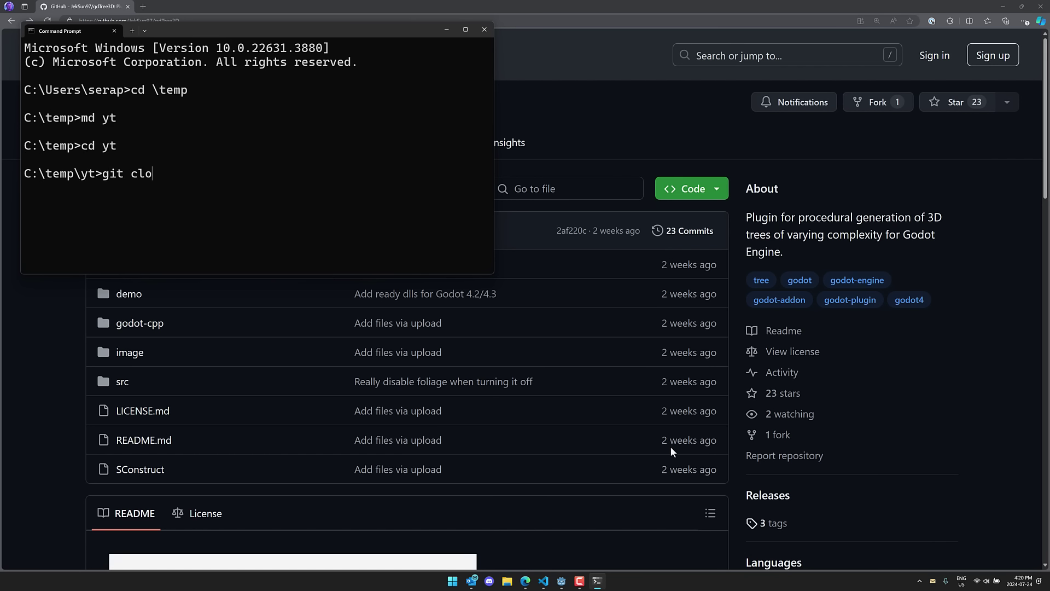
Step: Run git clone with the copied gdTree3D URL
text(ne)
text(https://github.com/JekSun97/gdTree3D.git)
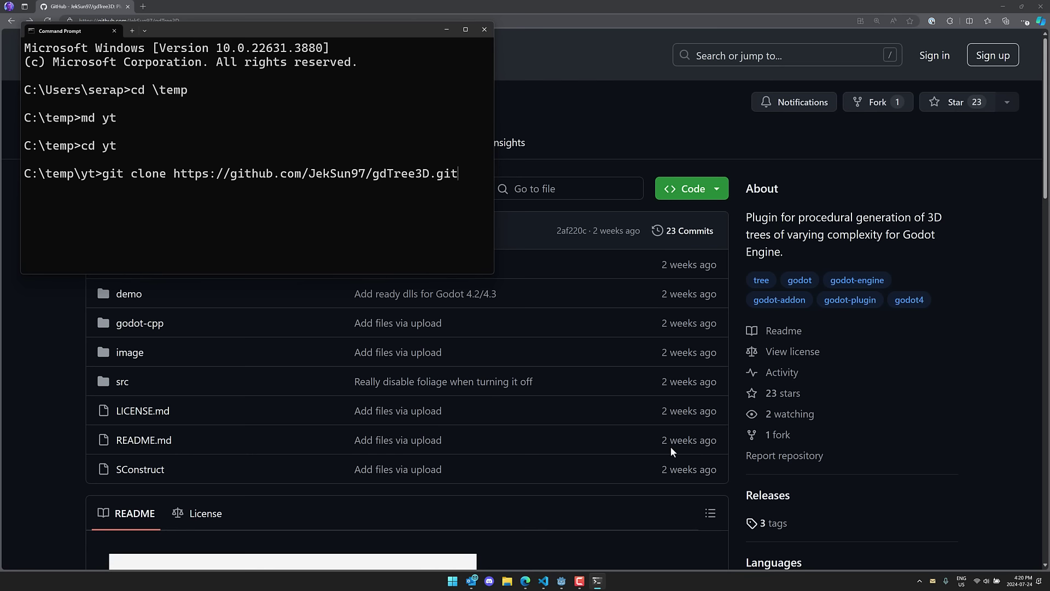
key(Return)
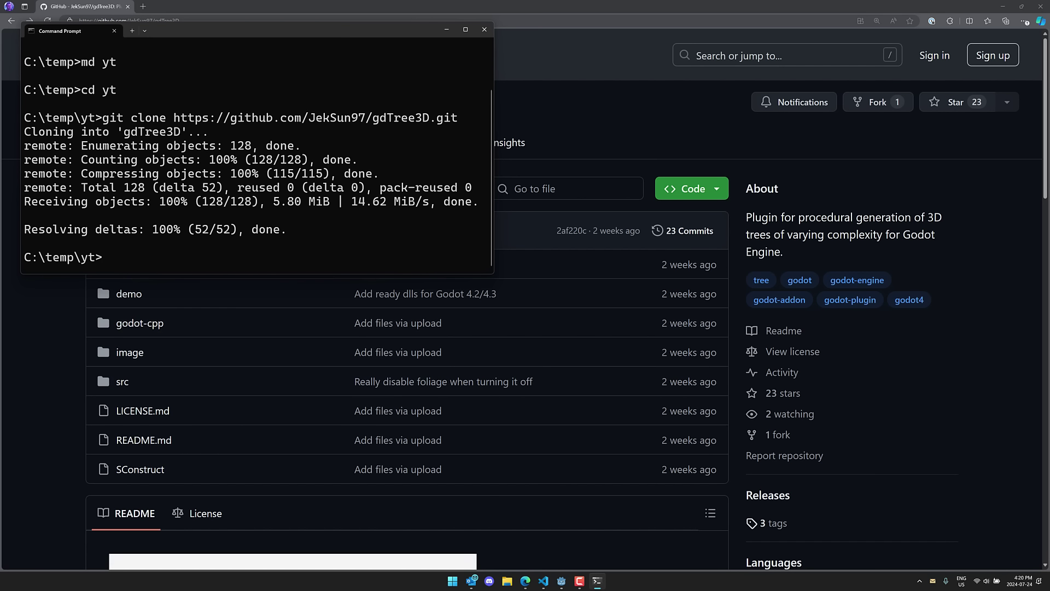
Step: Import project.godot from C:/temp/yt/gdTree3D/demo in the Project Manager and open it
click(561, 581)
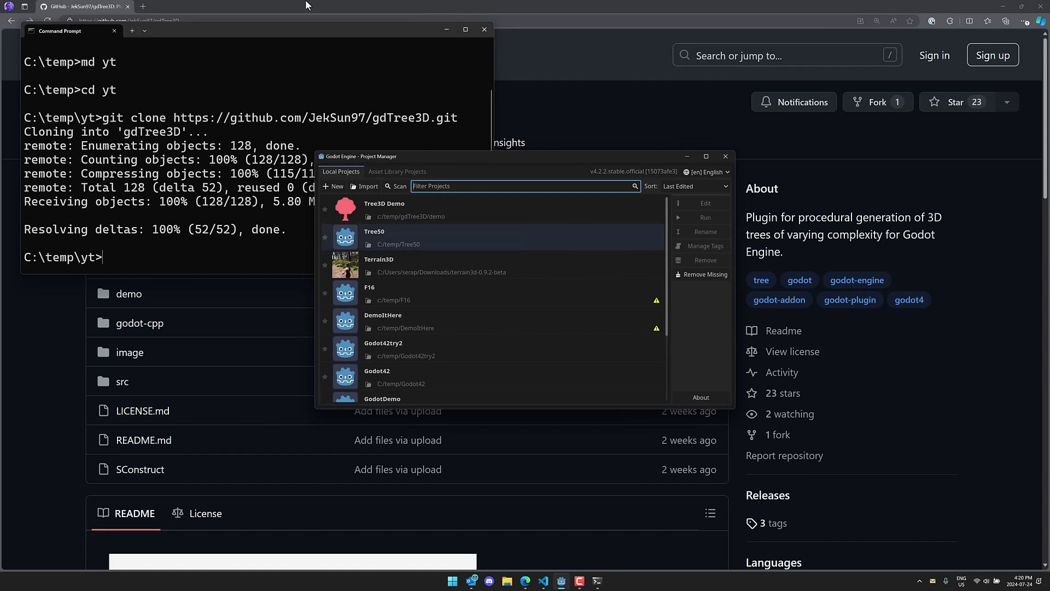
click(366, 187)
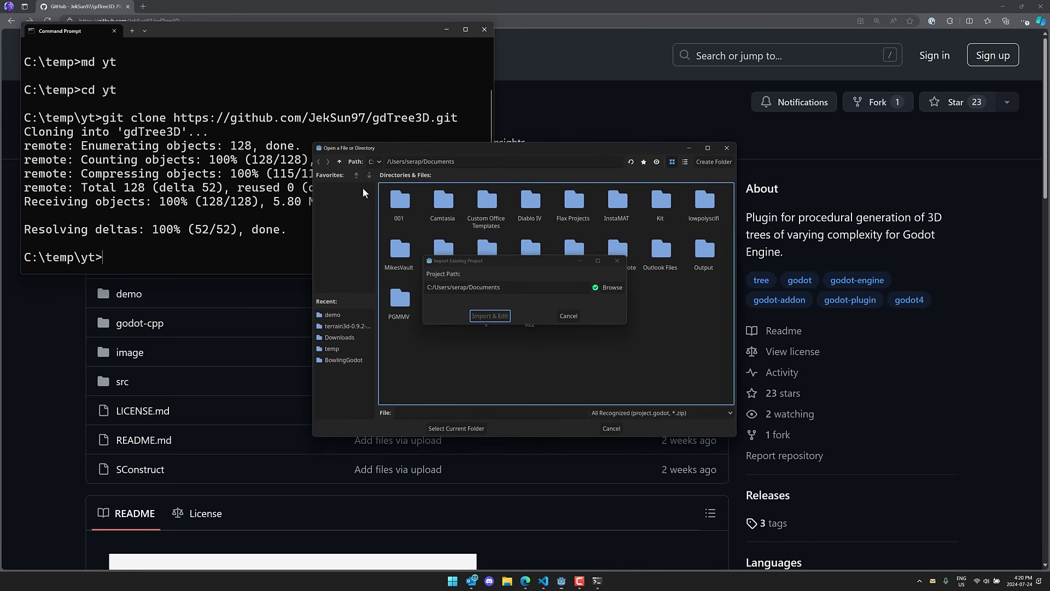
click(330, 350)
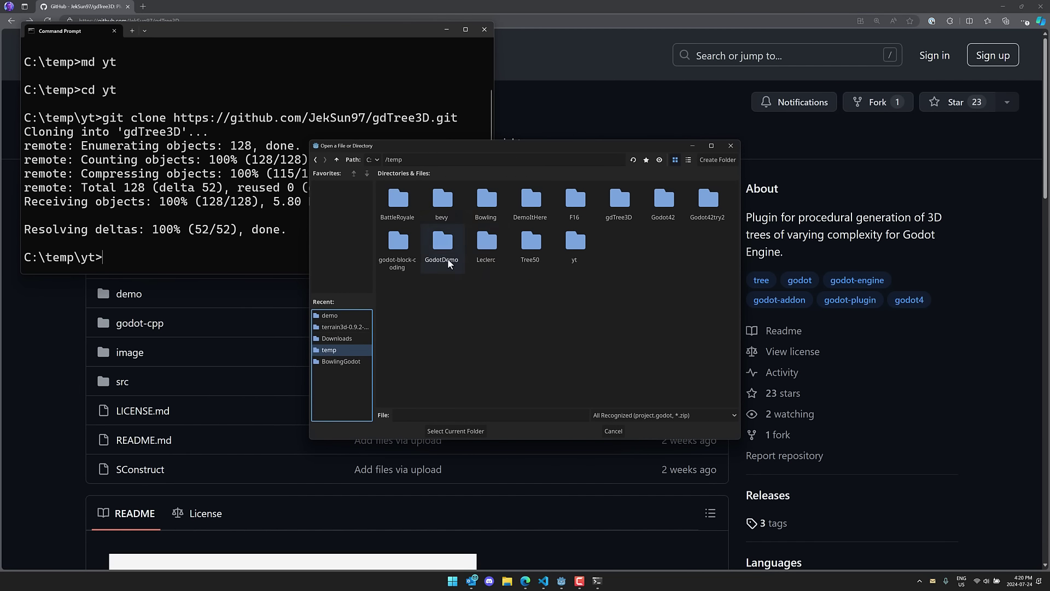
double_click(566, 244)
double_click(400, 196)
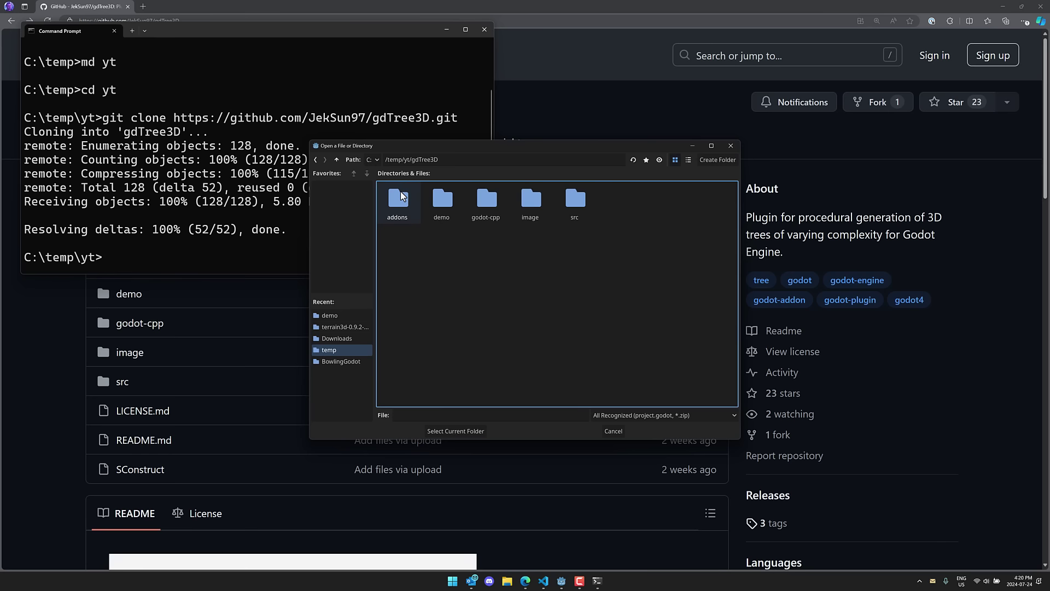
double_click(438, 202)
double_click(441, 204)
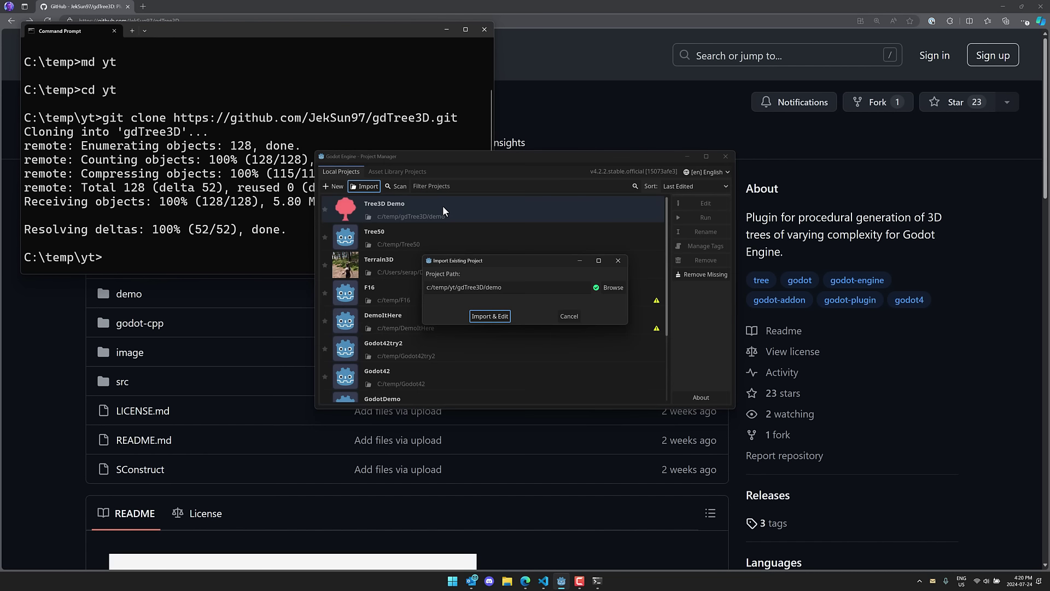
click(487, 316)
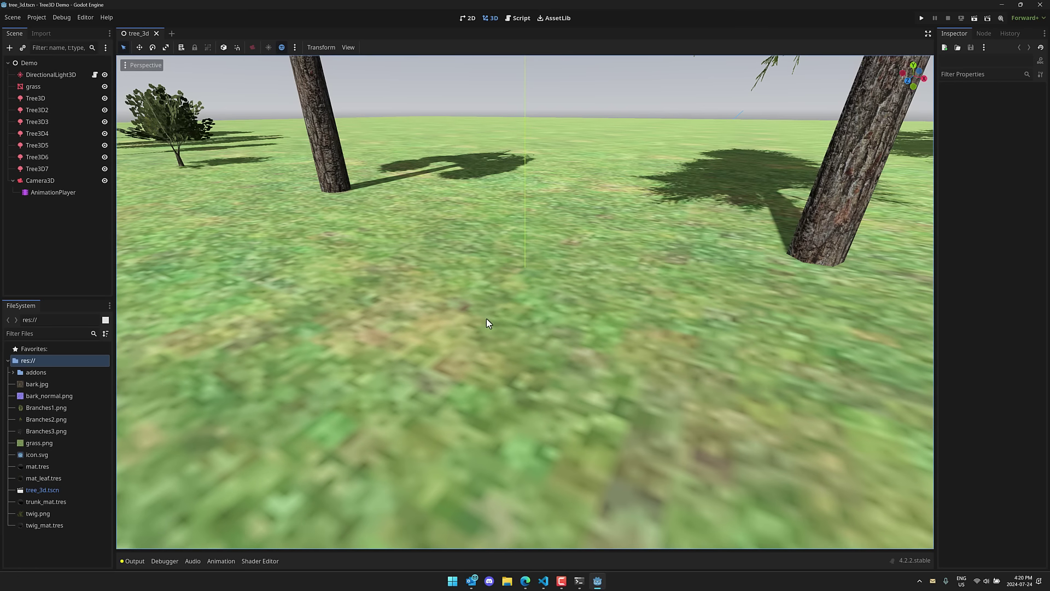
Step: Compare the settings of Tree3D4 through Tree3D7, then frame Tree3D6 in the viewport
right_drag(487, 319, 530, 305)
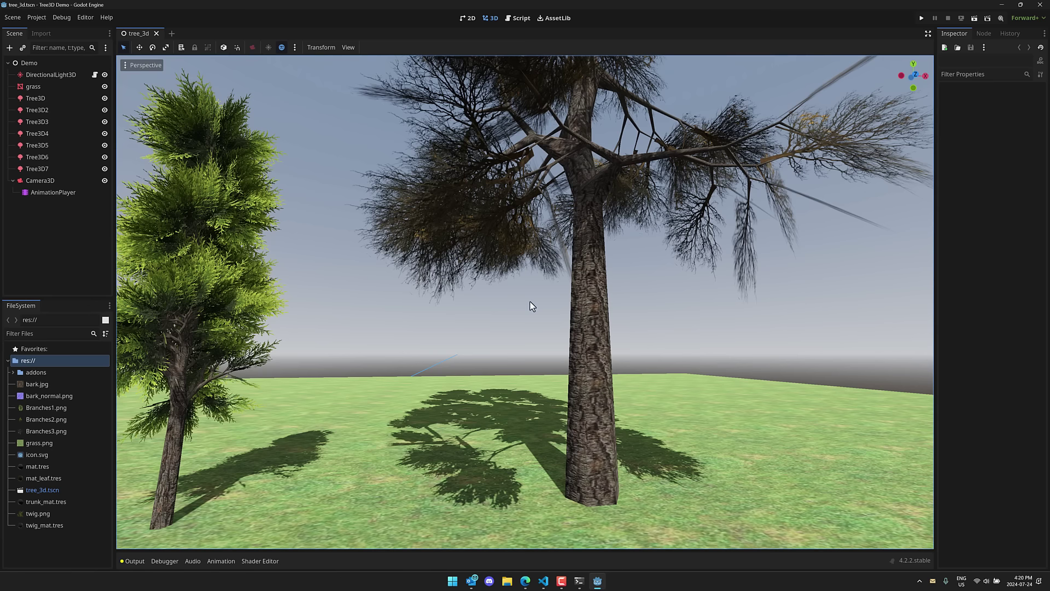
click(51, 157)
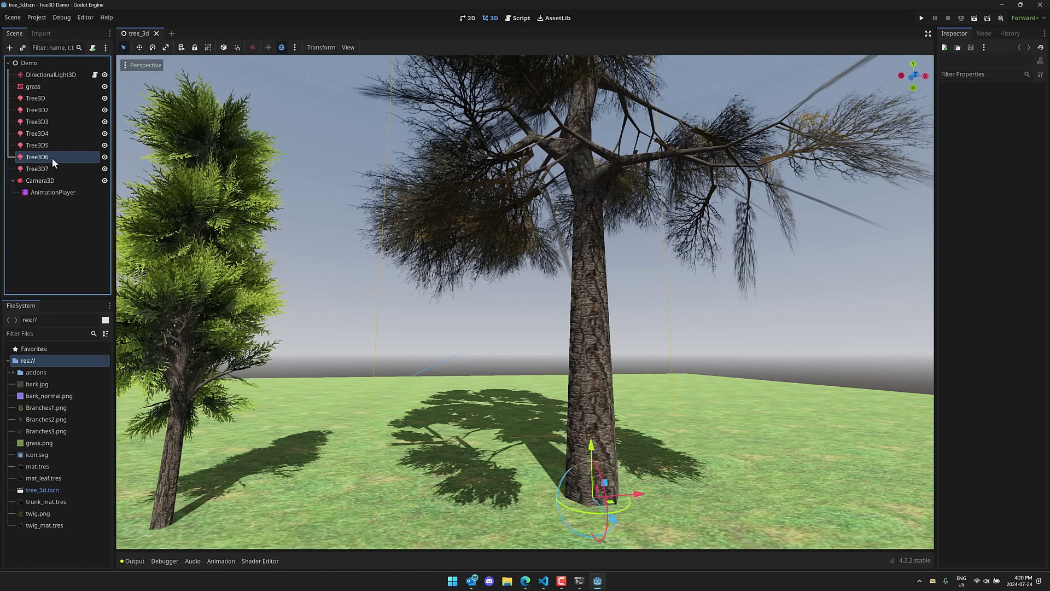
click(53, 149)
click(51, 160)
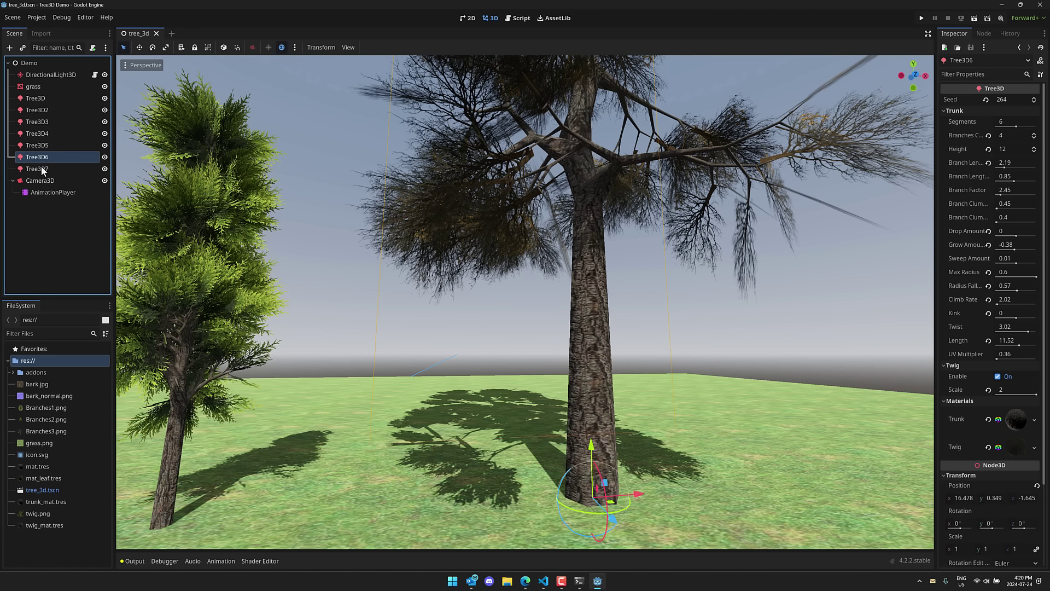
click(41, 167)
click(41, 147)
click(45, 144)
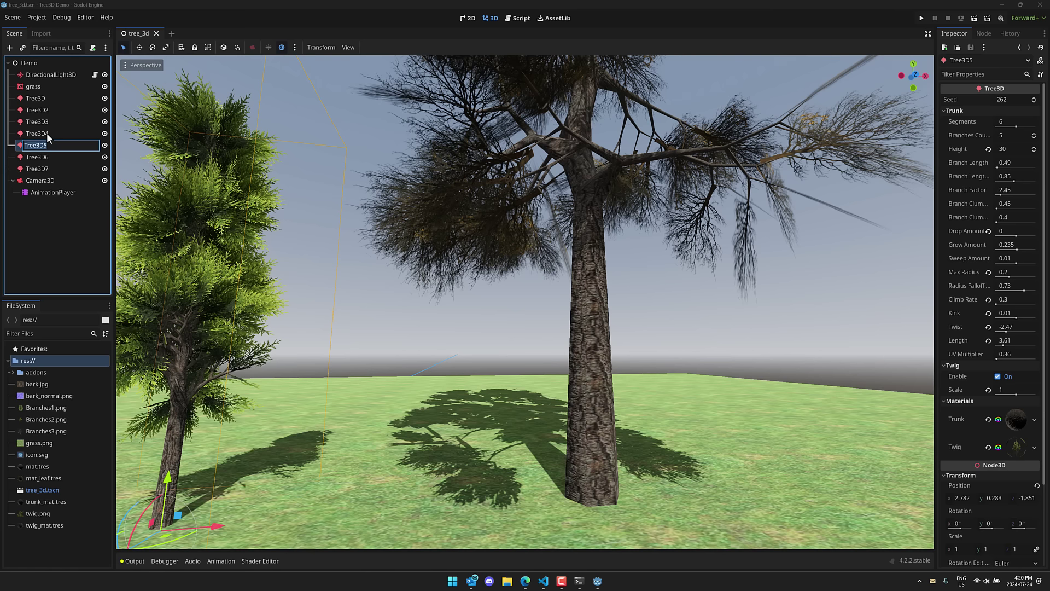
click(47, 134)
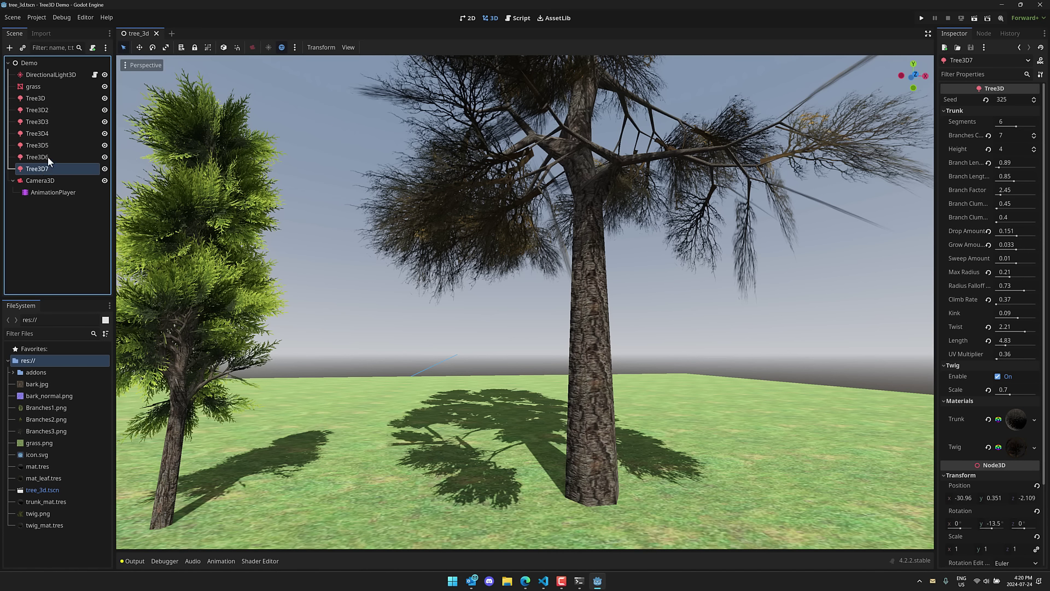
click(47, 156)
key(f)
right_drag(595, 296, 595, 297)
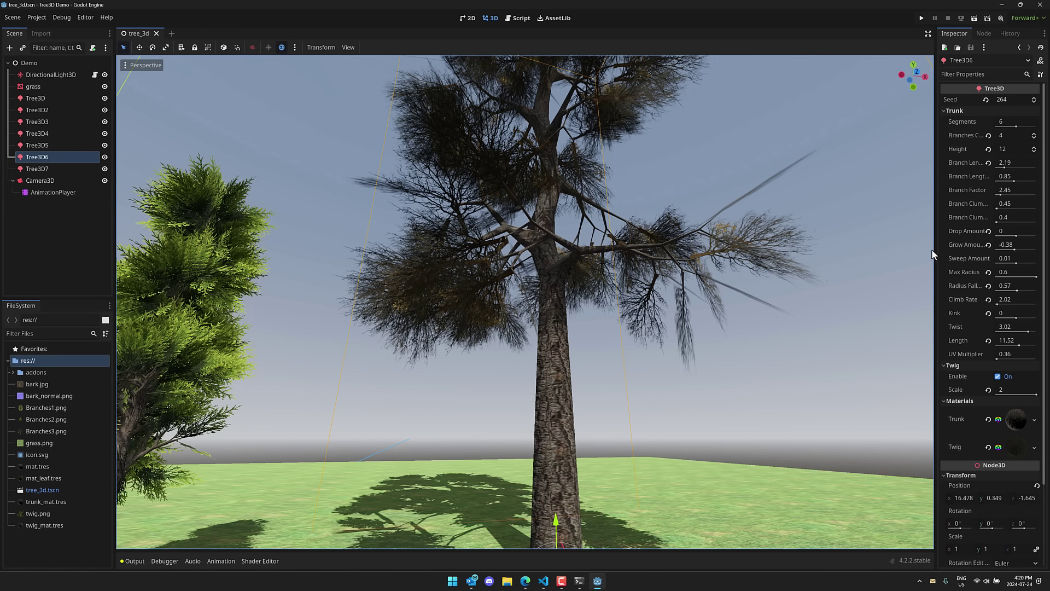
Step: Widen the Inspector and set Tree3D6's seed to 22
drag(934, 255, 830, 250)
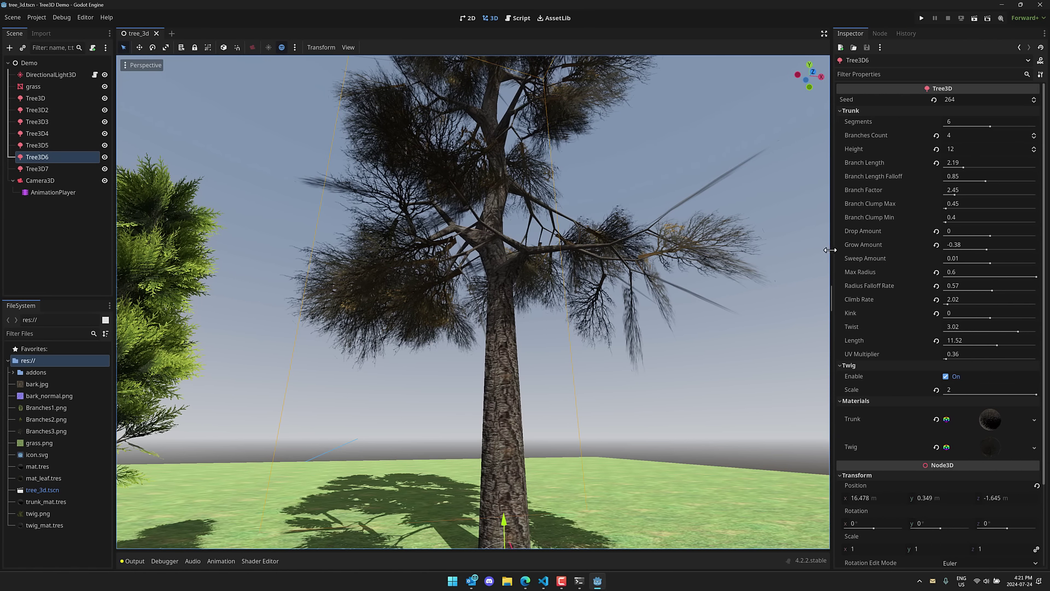
click(959, 99)
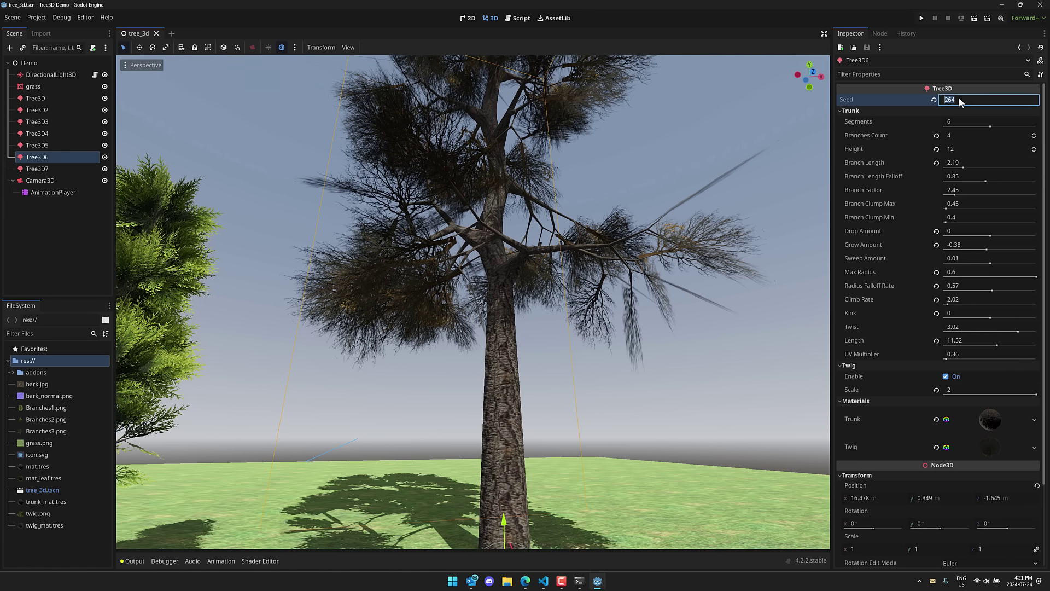
text(22)
key(Return)
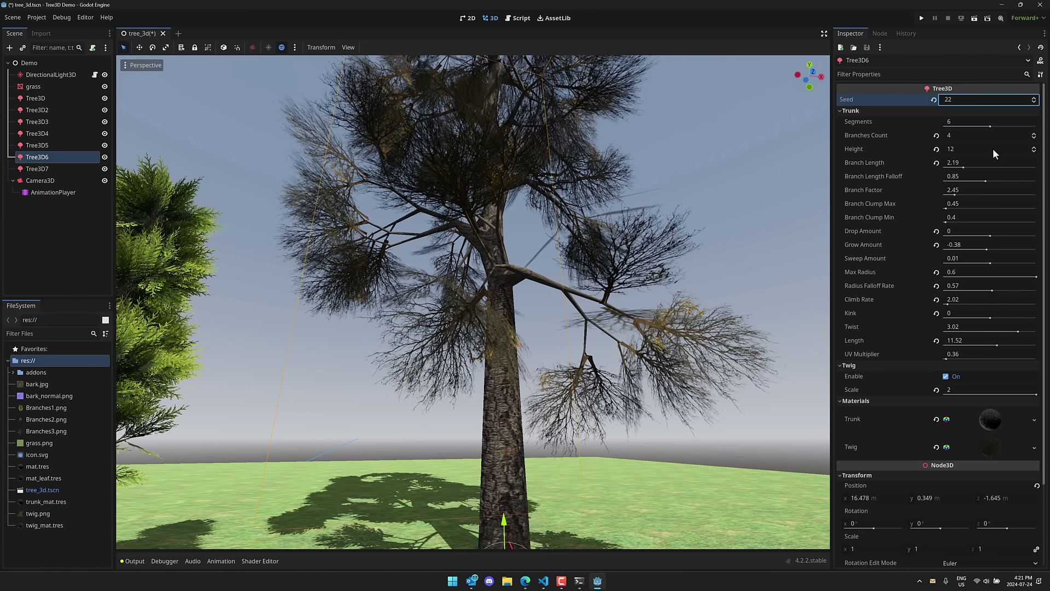
Step: Try a taller height and return it to 12, then add slight droop and kink 0.02
click(1033, 147)
click(1033, 146)
click(1033, 147)
click(1033, 146)
click(1034, 146)
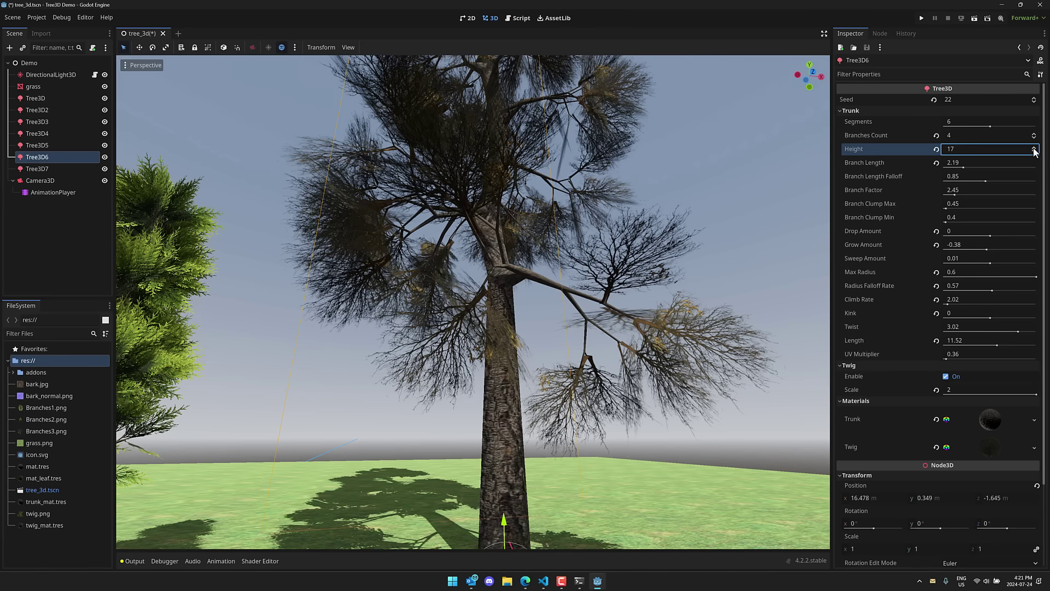
scroll(725, 210, down, 6)
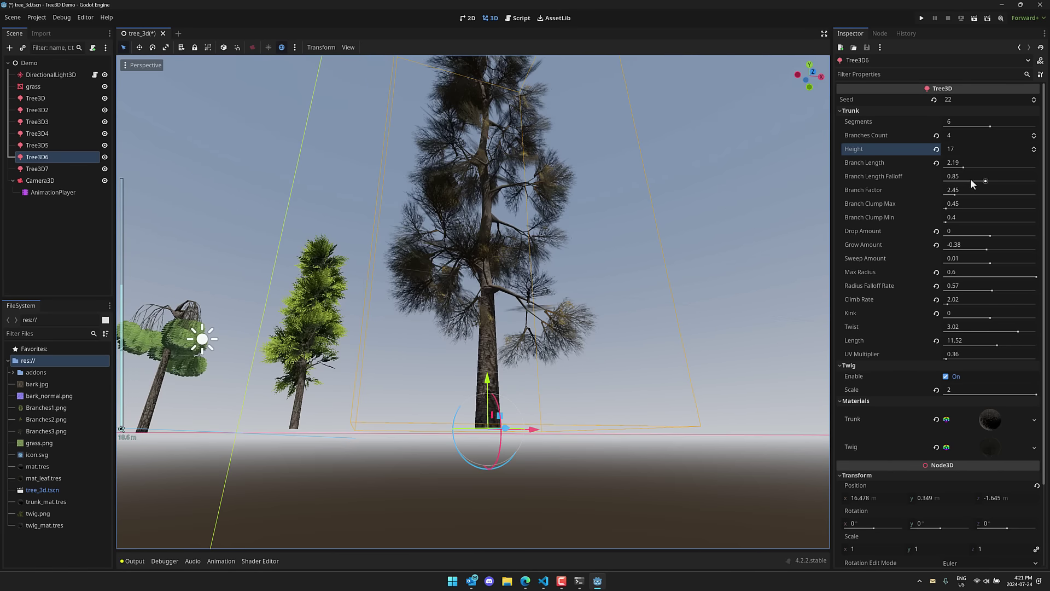
click(1034, 152)
click(1034, 152)
click(1034, 151)
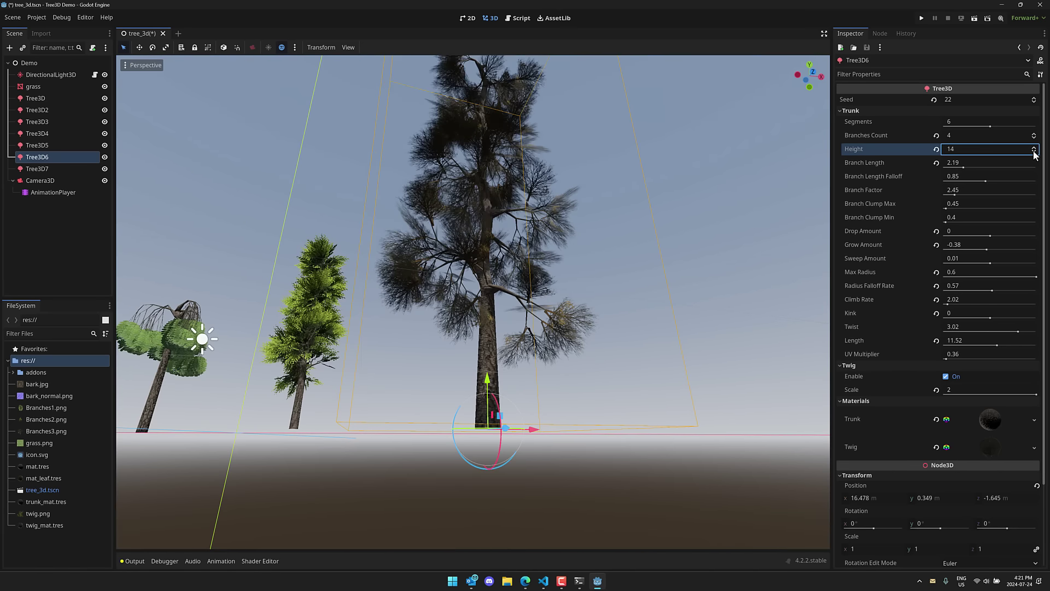
click(1034, 151)
click(1033, 151)
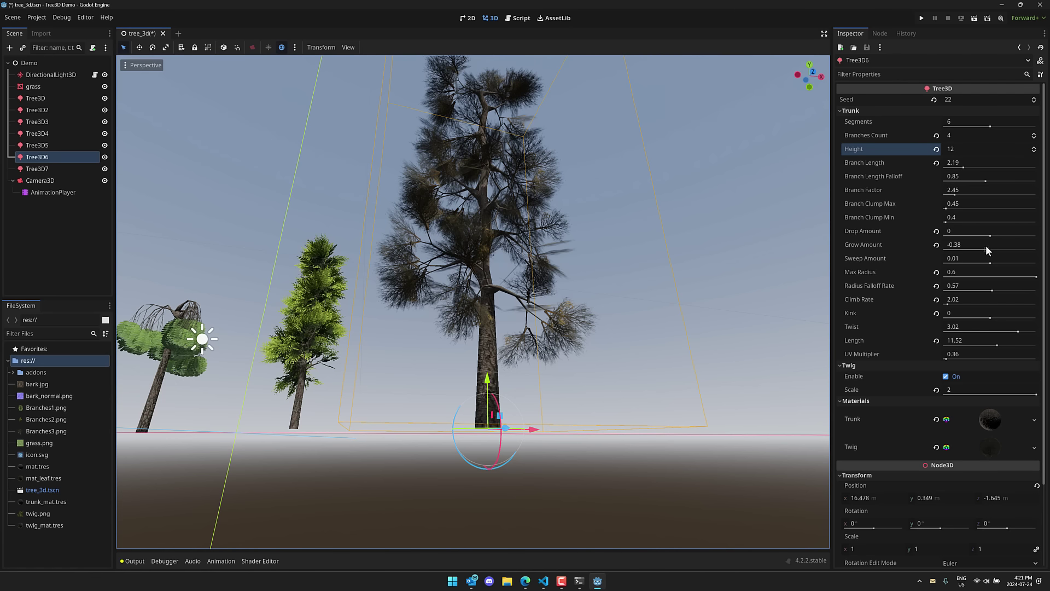
drag(990, 236, 991, 237)
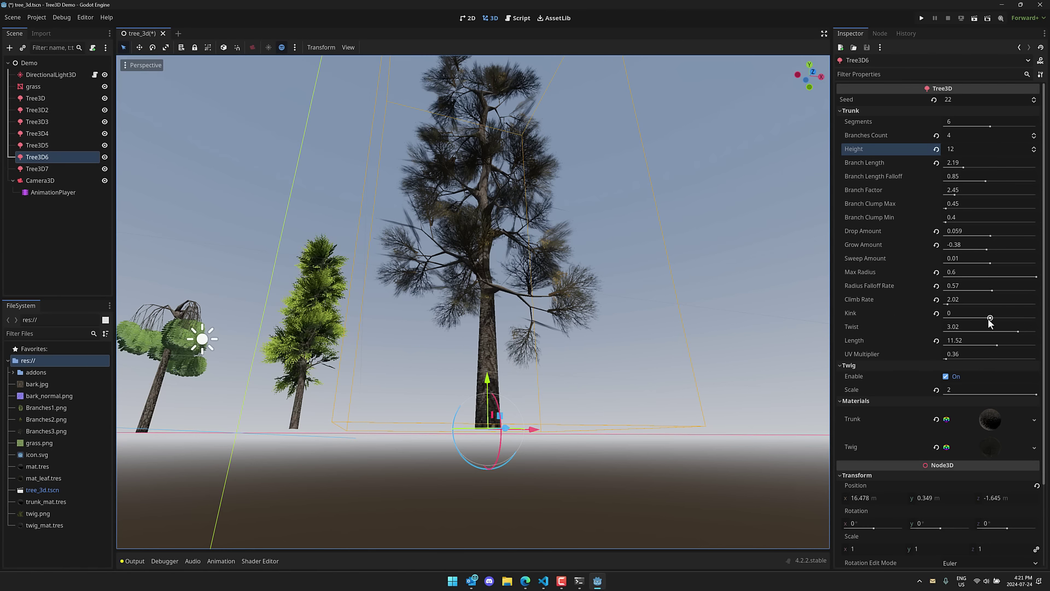
drag(990, 318, 980, 350)
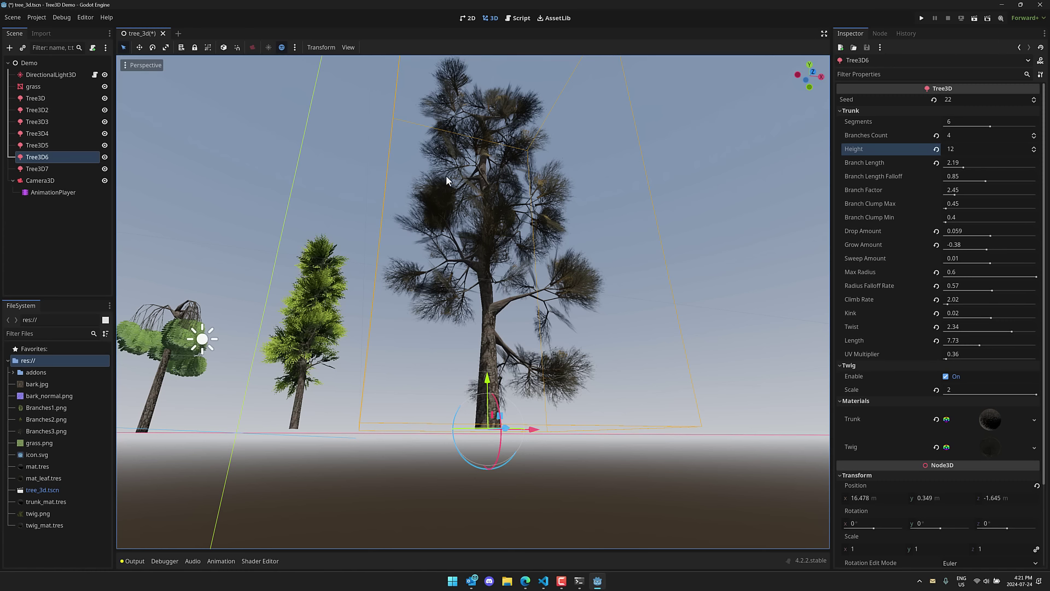
Step: Start a new scene with a 3D root node
click(13, 17)
click(20, 36)
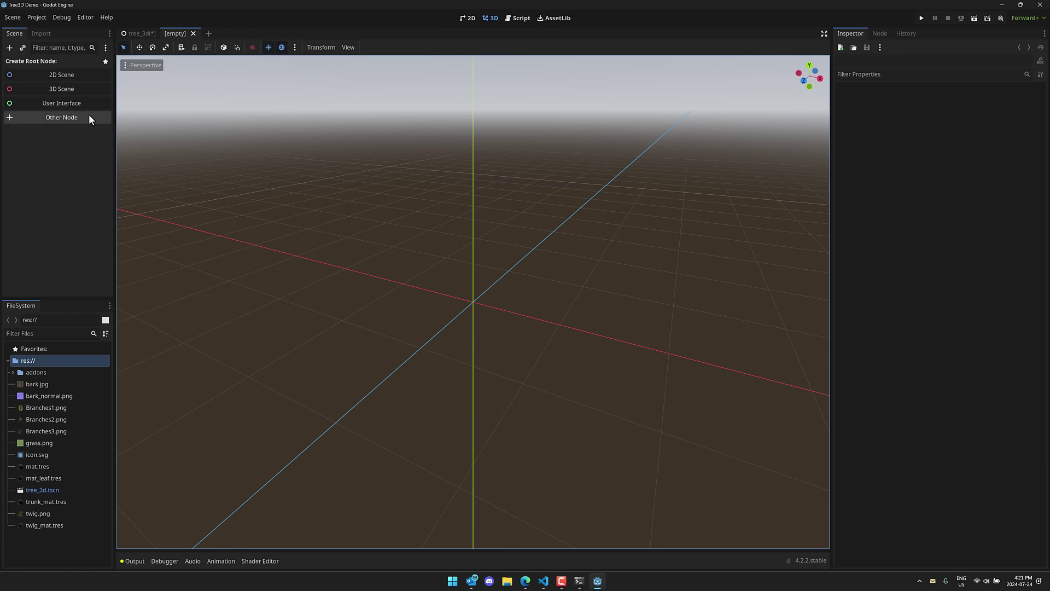
click(58, 88)
Step: Add an OmniLight3D child to the root and drag it upward
click(10, 48)
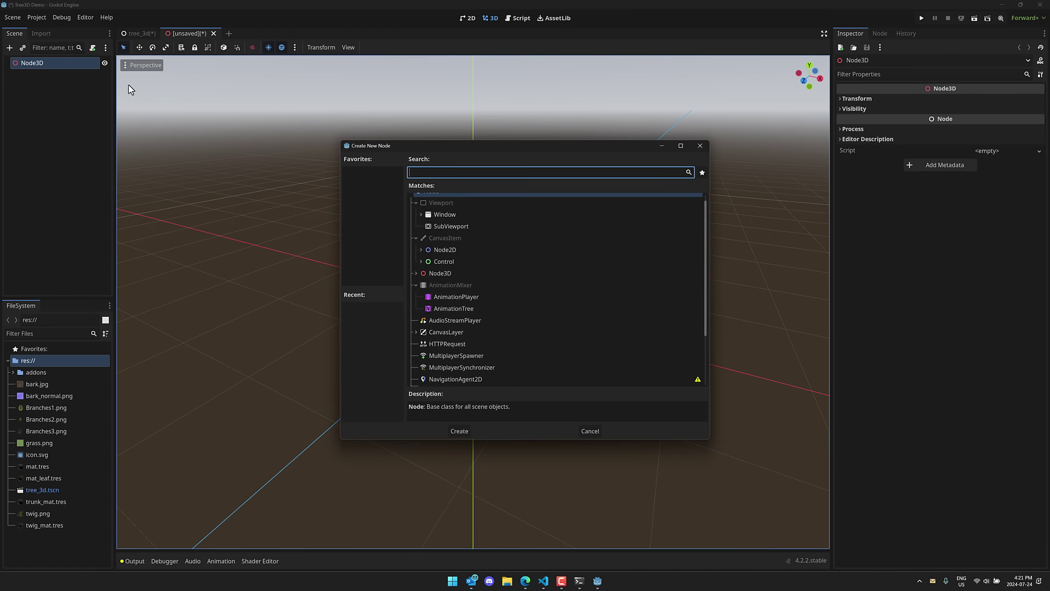
text(light3)
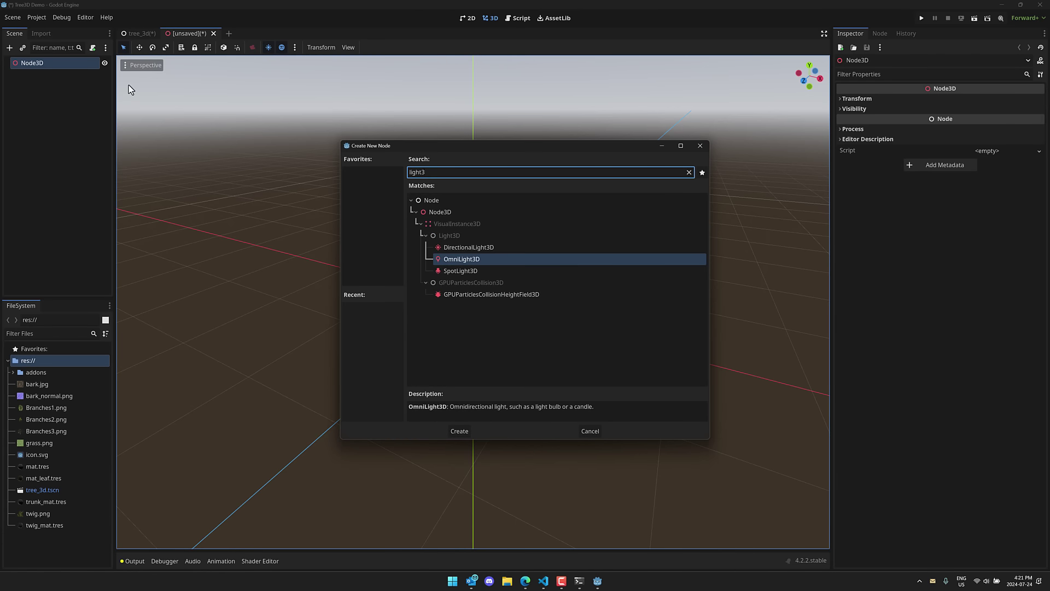
double_click(469, 258)
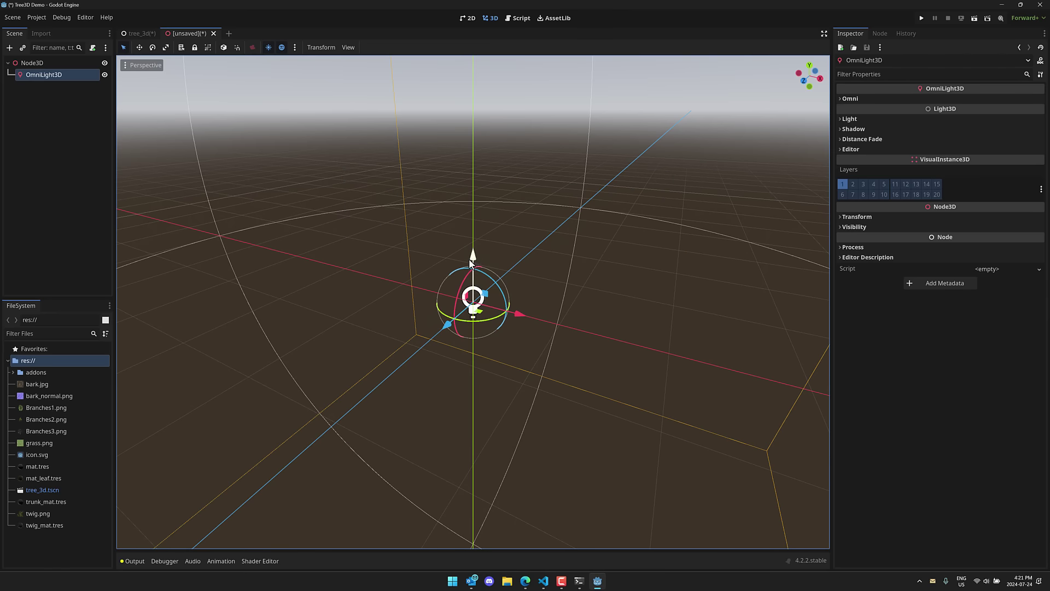
drag(472, 253, 471, 25)
scroll(528, 158, down, 2)
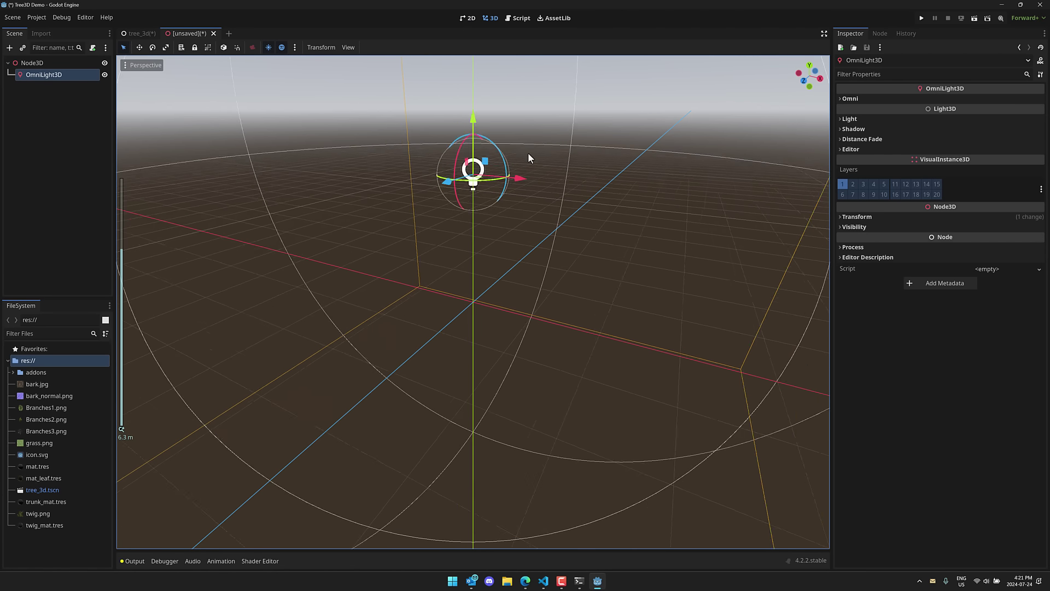
Step: Add a Tree3D node under the root Node3D and frame it in the view
click(32, 62)
click(9, 47)
text(t)
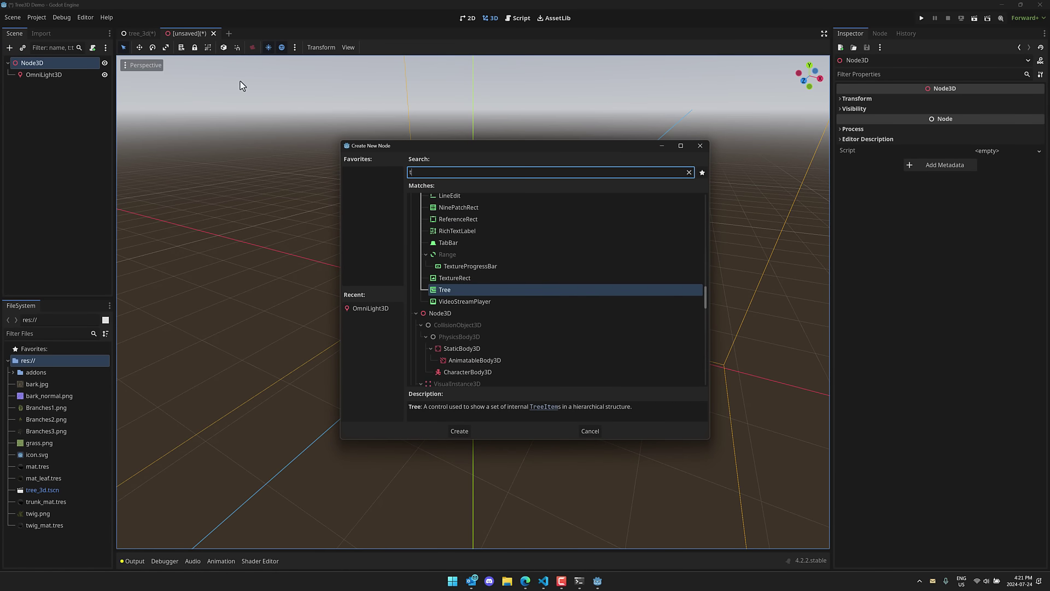
text(ree3d)
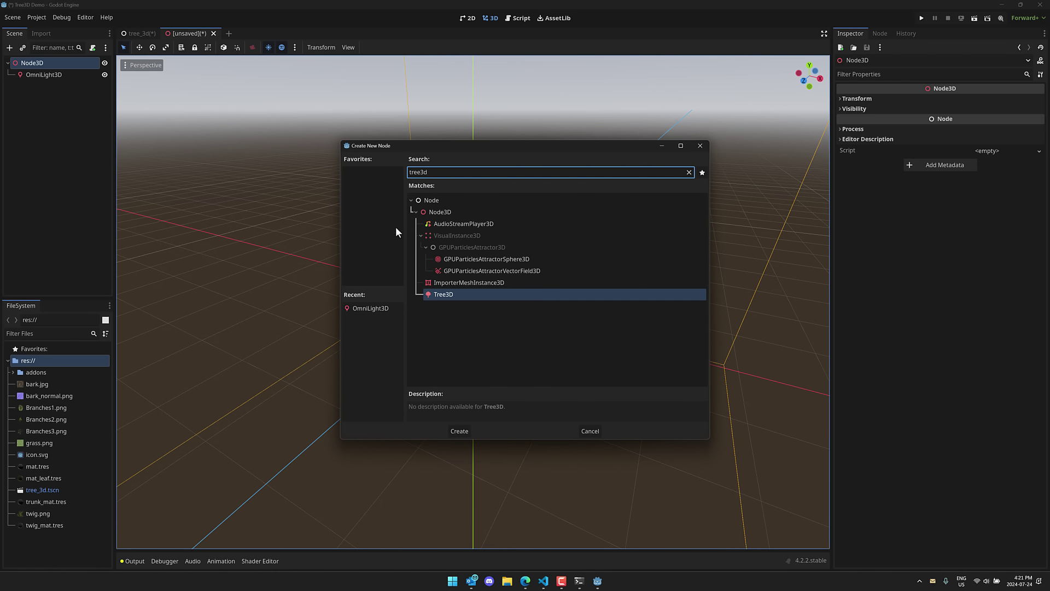
double_click(444, 294)
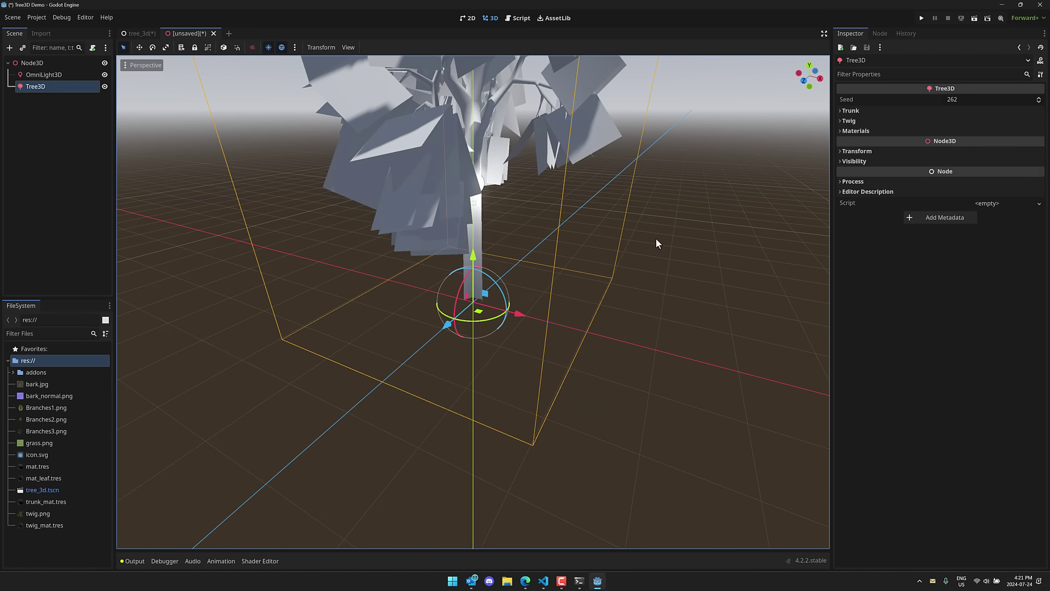
key(f)
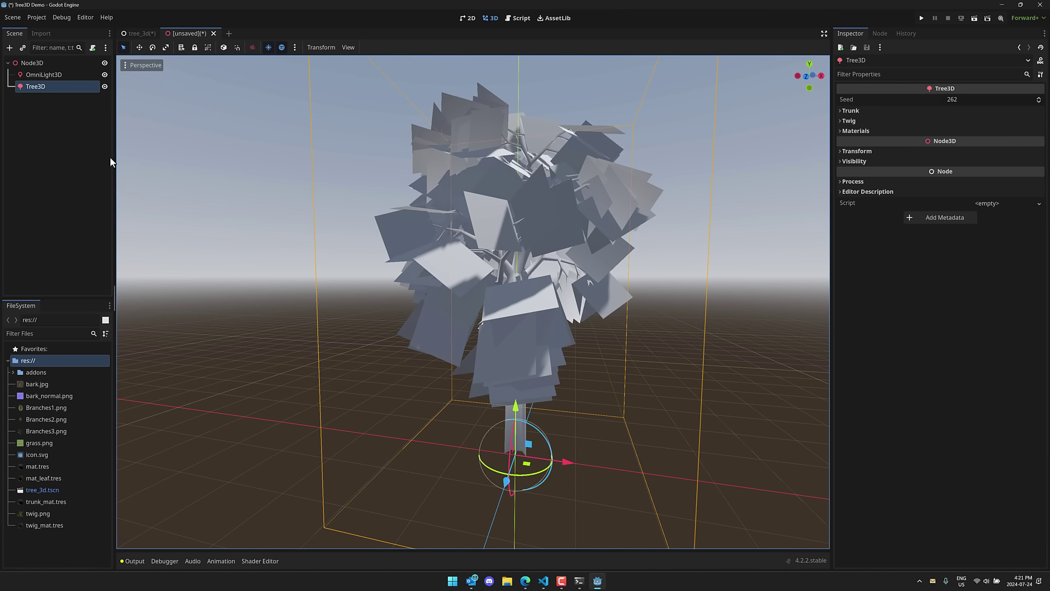
Step: Move the omni light up above the treetop
click(40, 78)
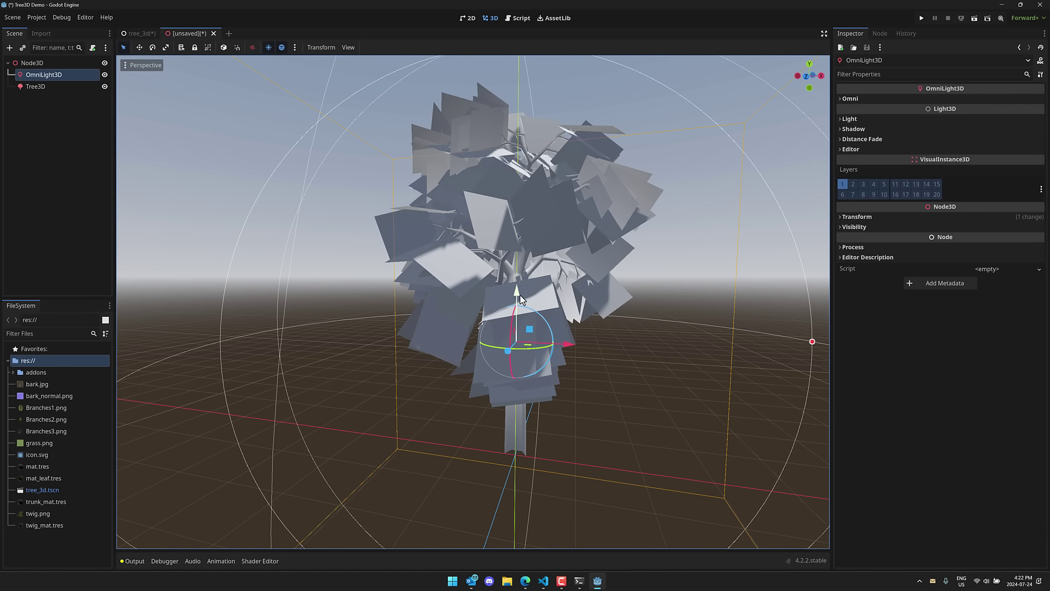
mouse_move(517, 295)
mouse_down()
mouse_move(550, 21)
mouse_move(560, 63)
mouse_up()
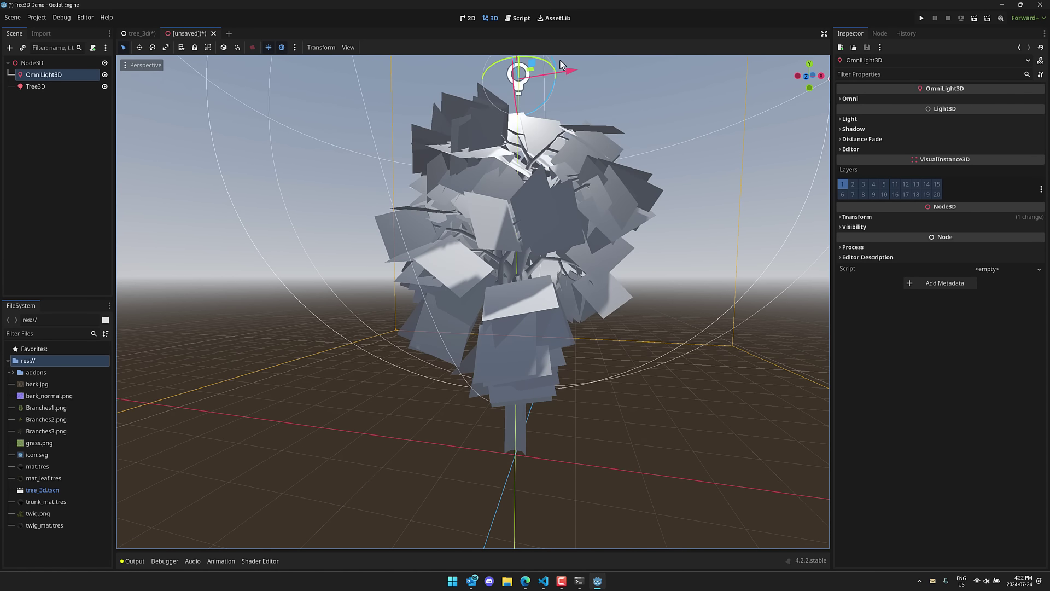
middle_drag(560, 61, 692, 289)
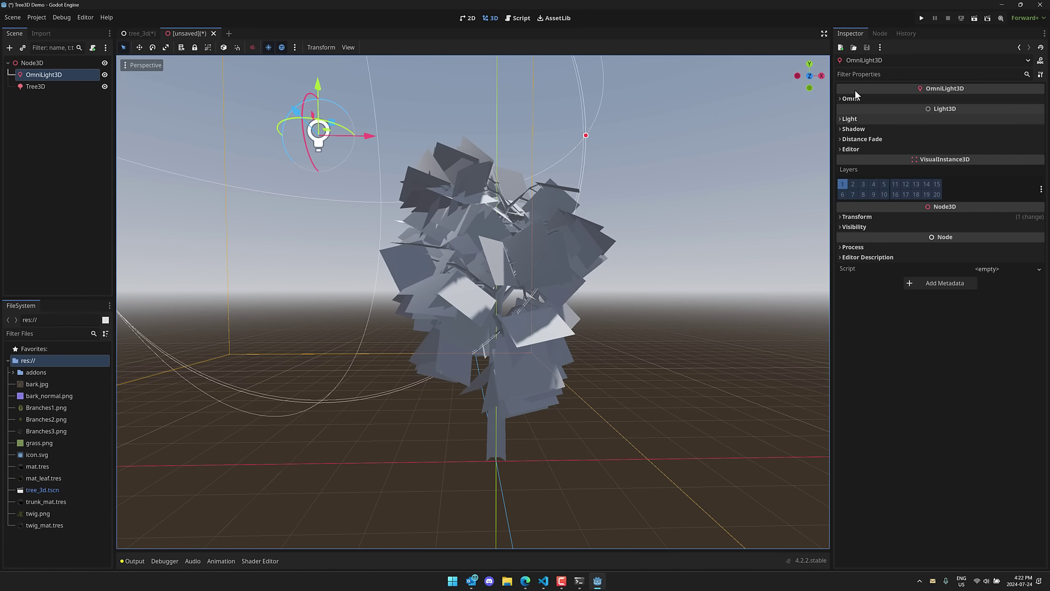
Step: Run the tree_3d scene in the debug window, then close the game window
click(138, 33)
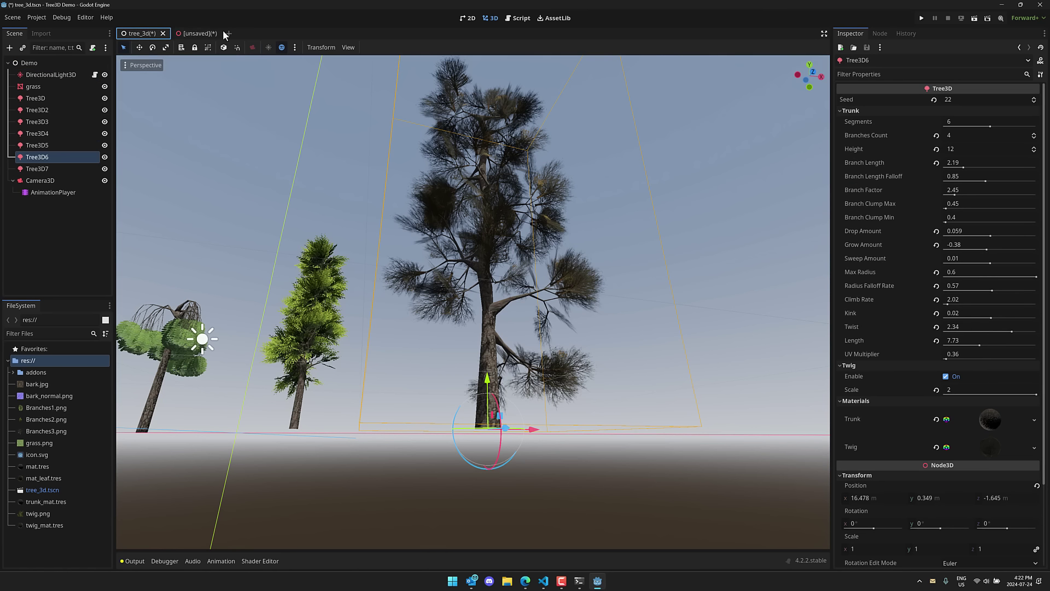
click(974, 18)
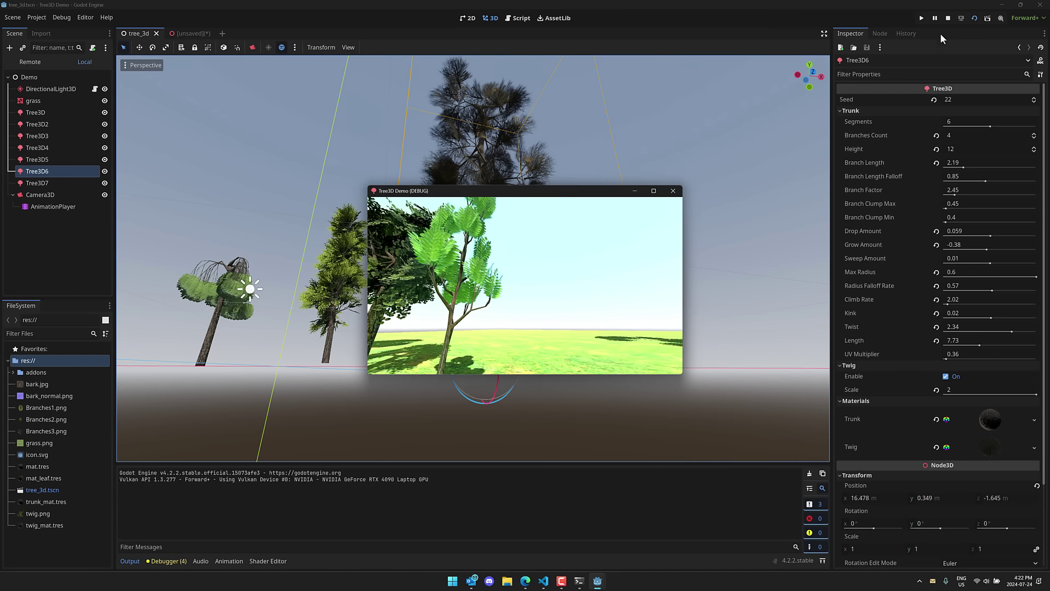
click(672, 191)
Step: Set the new scene's Tree3D seed to 90210 and expand its Trunk, Twig and Materials sections
click(193, 34)
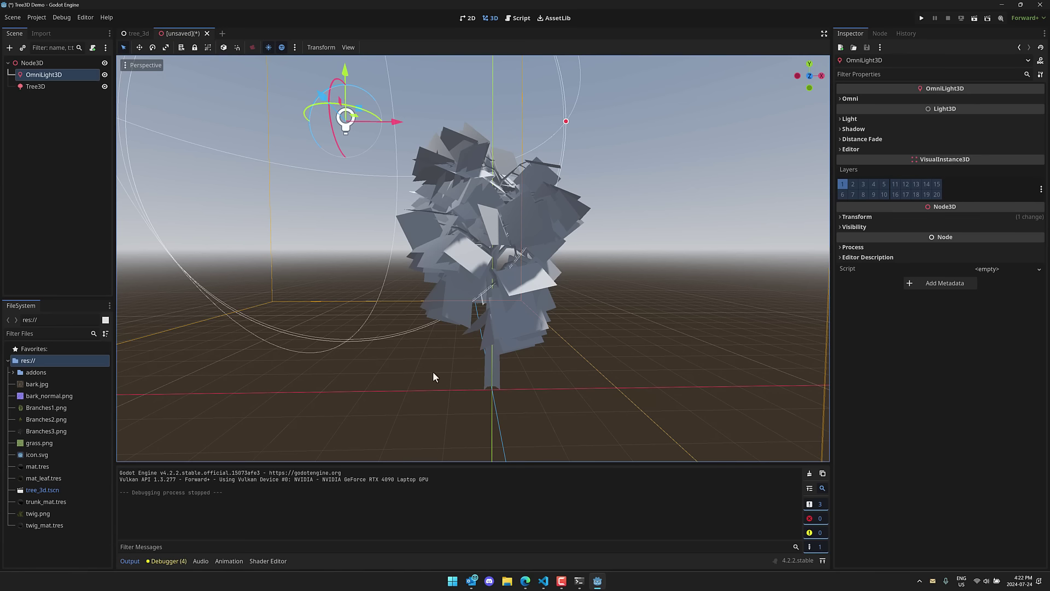
click(492, 234)
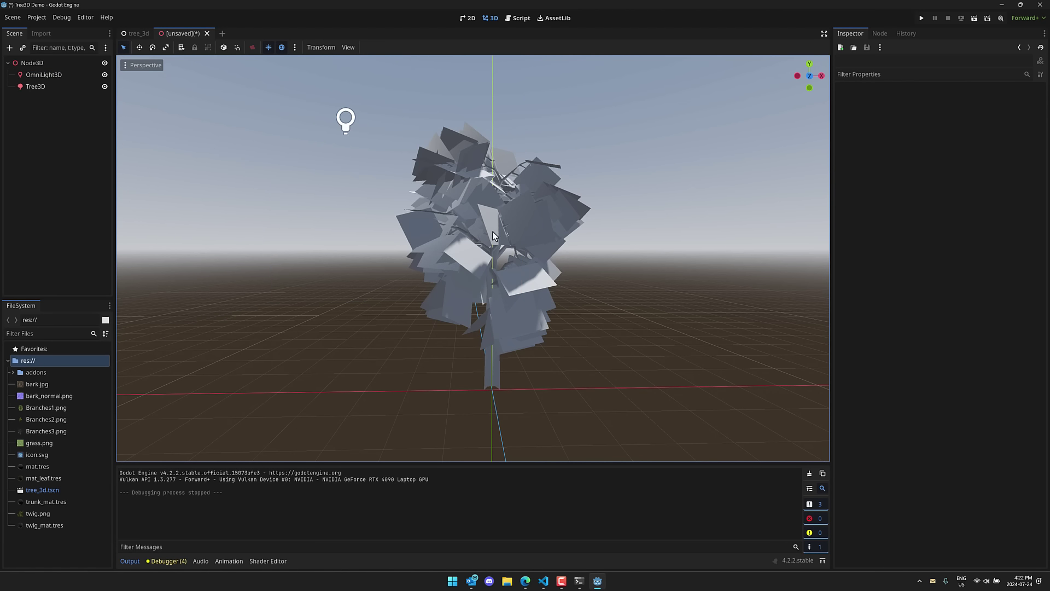
click(41, 86)
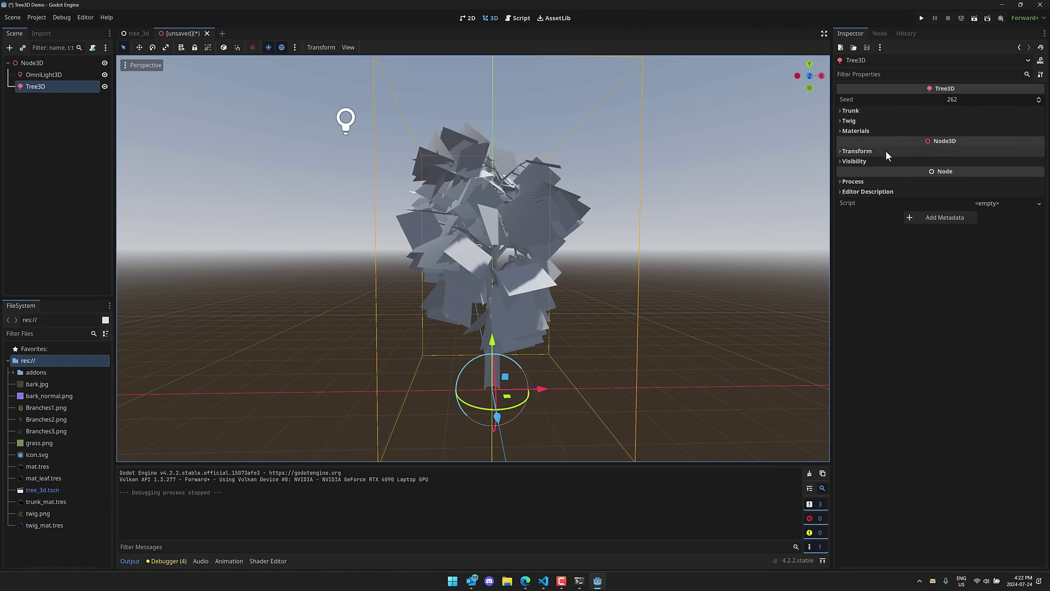
click(875, 111)
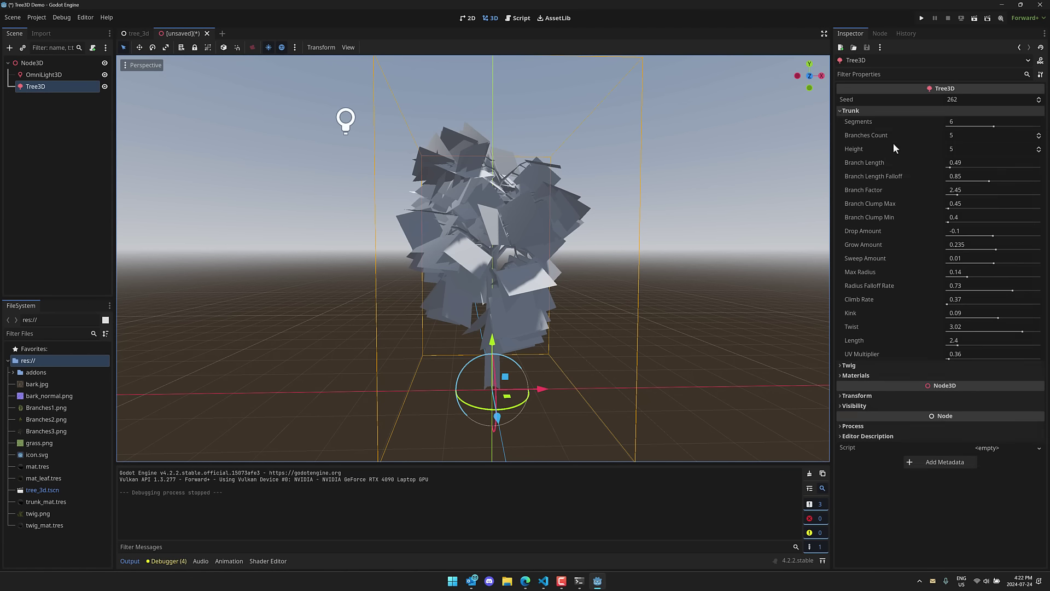
click(848, 366)
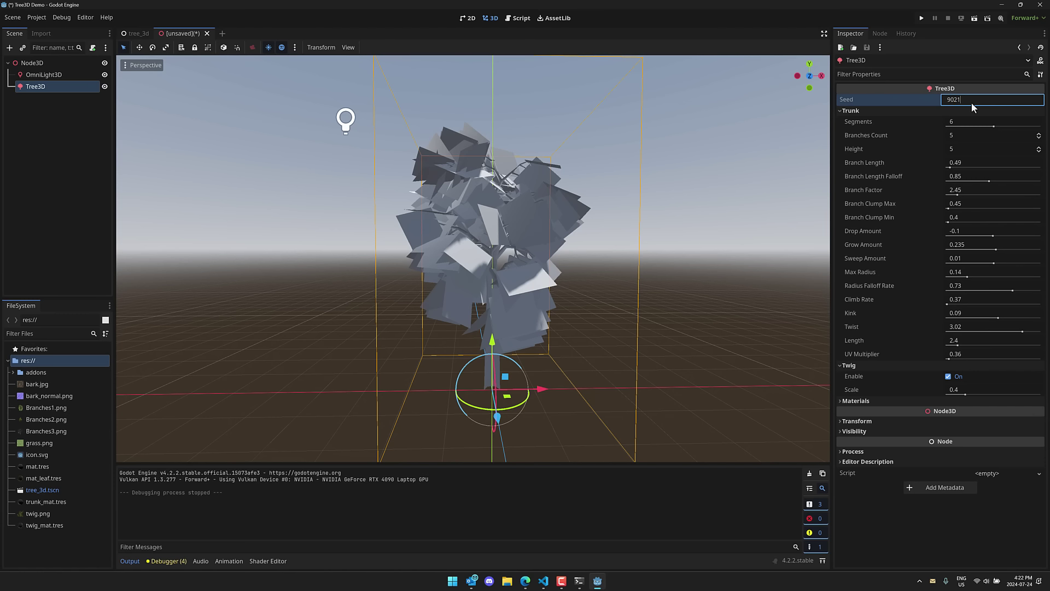
text(0)
key(Return)
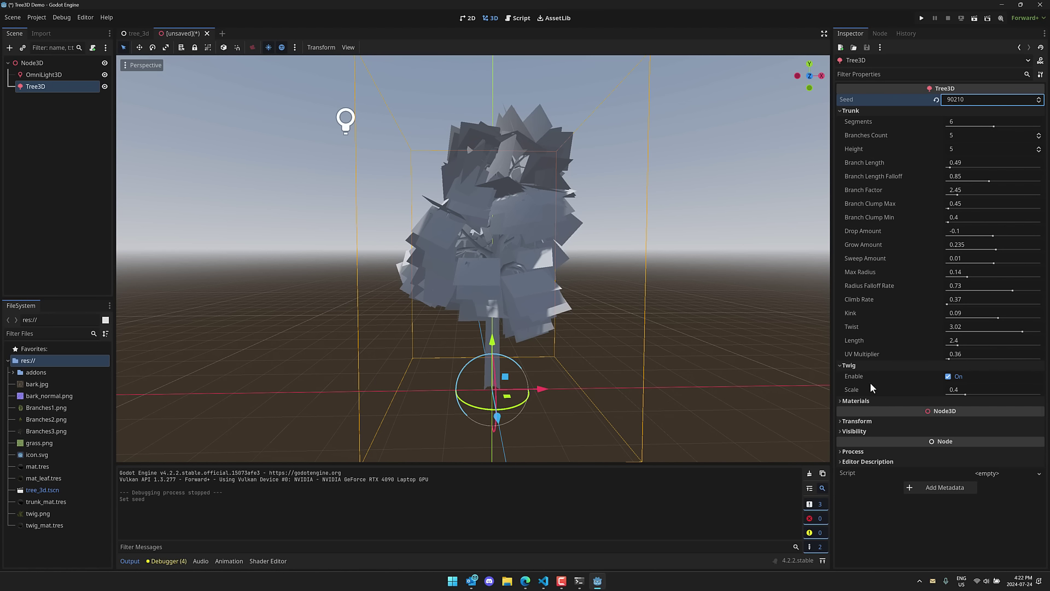
click(849, 401)
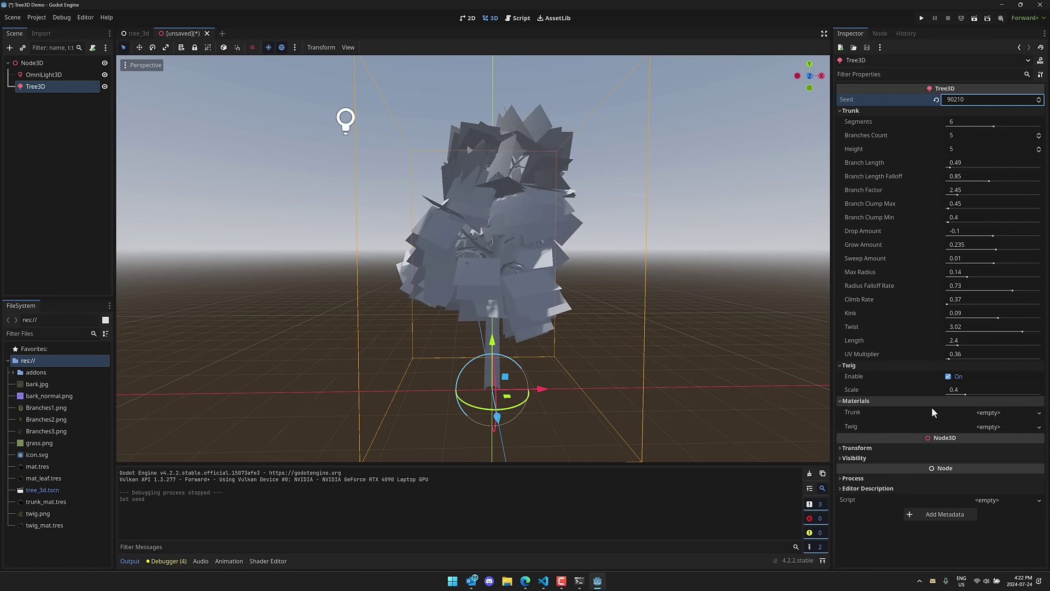
Step: Quick Load trunk_mat.tres as the Trunk material and twig_mat.tres as the Twig material
click(1040, 414)
click(987, 468)
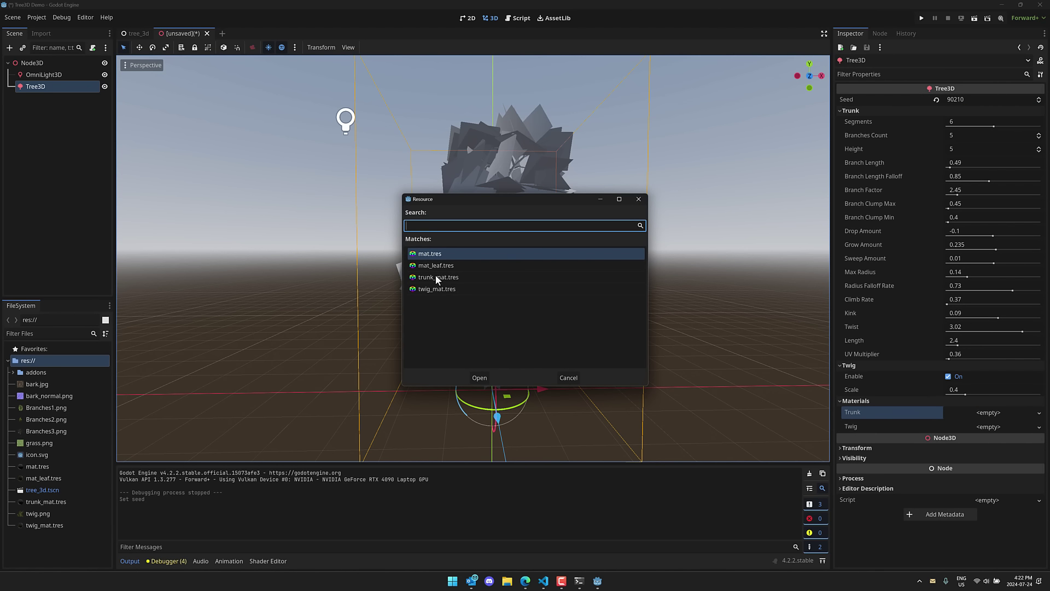
double_click(437, 277)
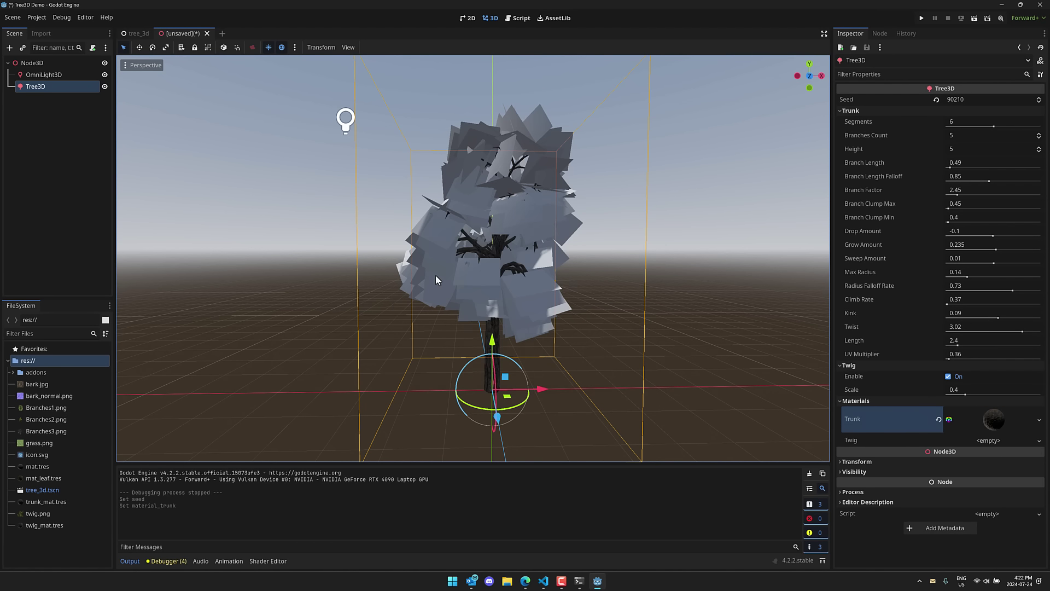
click(1001, 444)
click(987, 495)
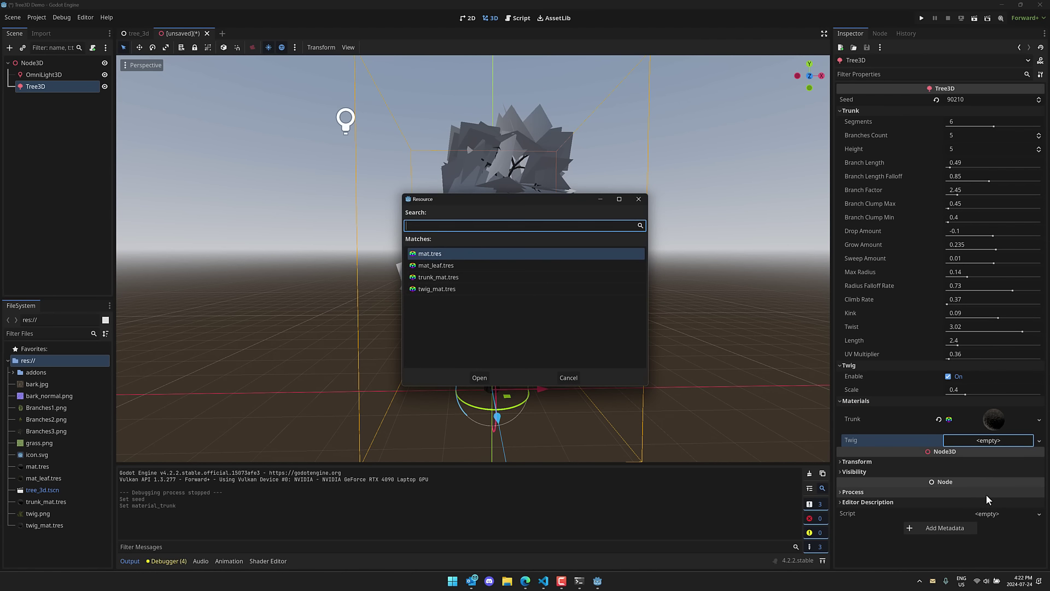
double_click(432, 289)
right_drag(599, 286, 624, 285)
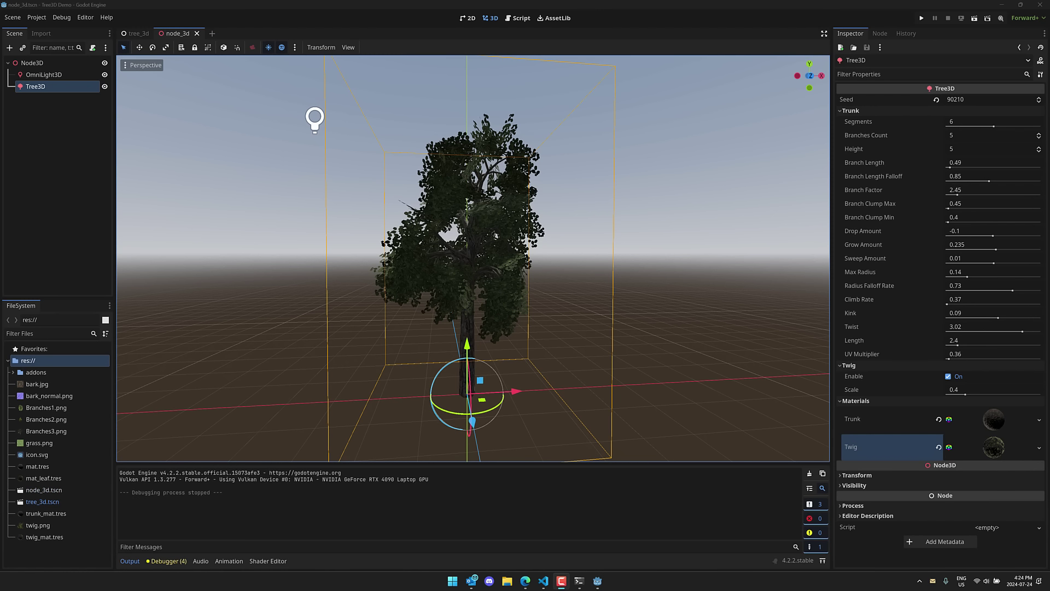
Step: Drag Branch Clump Min to 0.8 and Drop Amount to 0.015 in the Trunk settings
mouse_move(952, 219)
mouse_down()
mouse_move(979, 219)
mouse_move(953, 221)
mouse_move(949, 209)
mouse_up()
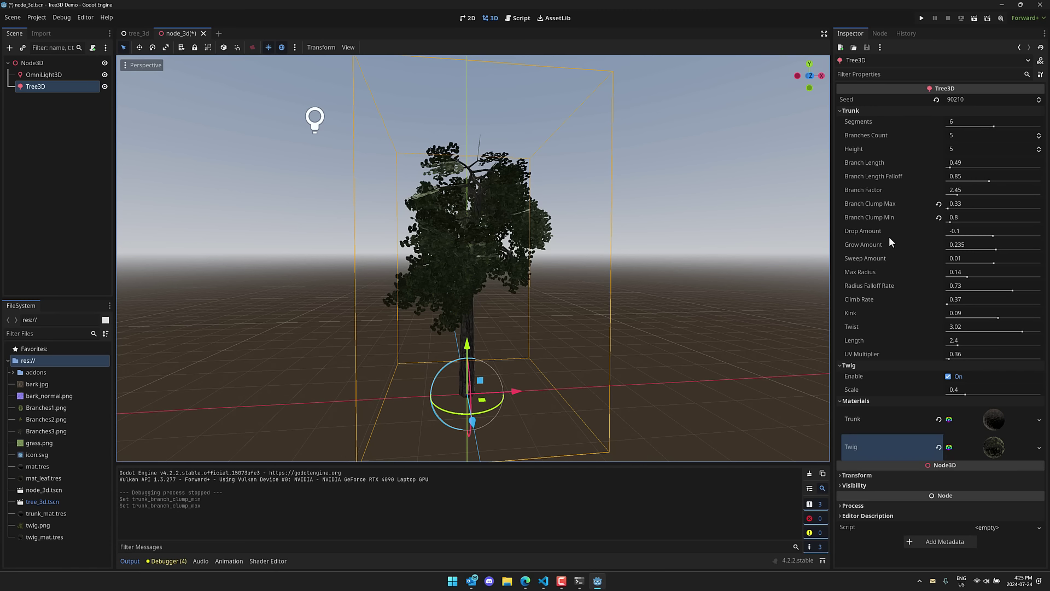
drag(993, 236, 993, 262)
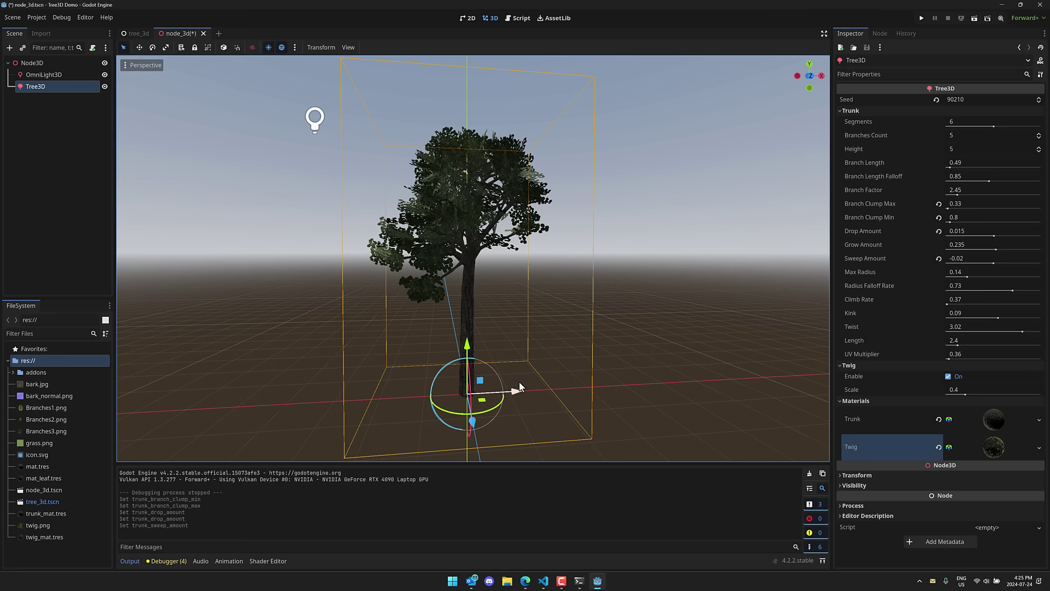
Step: Add a Camera3D under Node3D and position it facing the tree, checking its preview
click(43, 63)
click(10, 48)
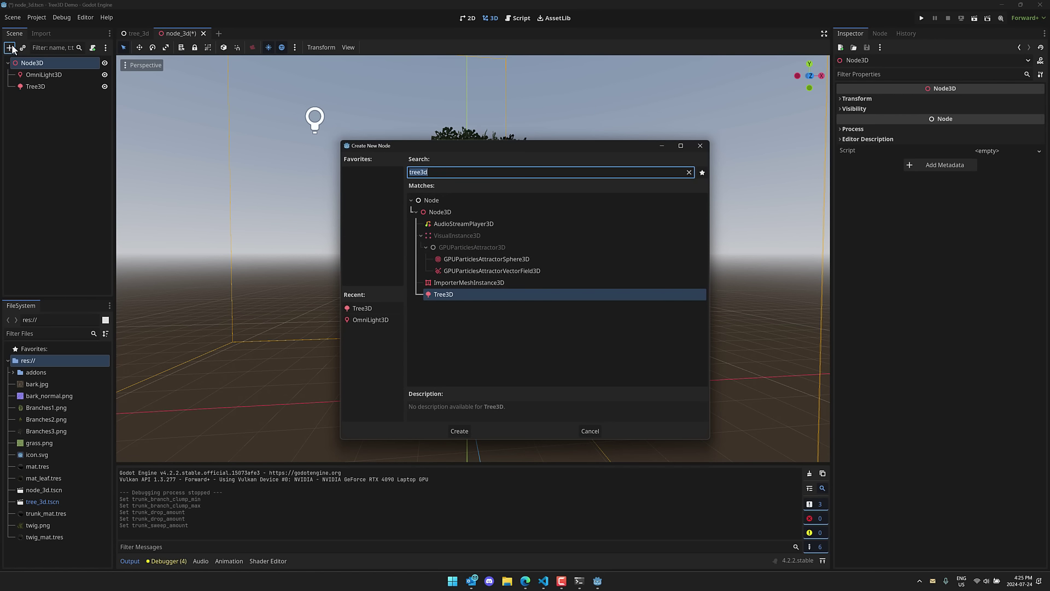
text(camera)
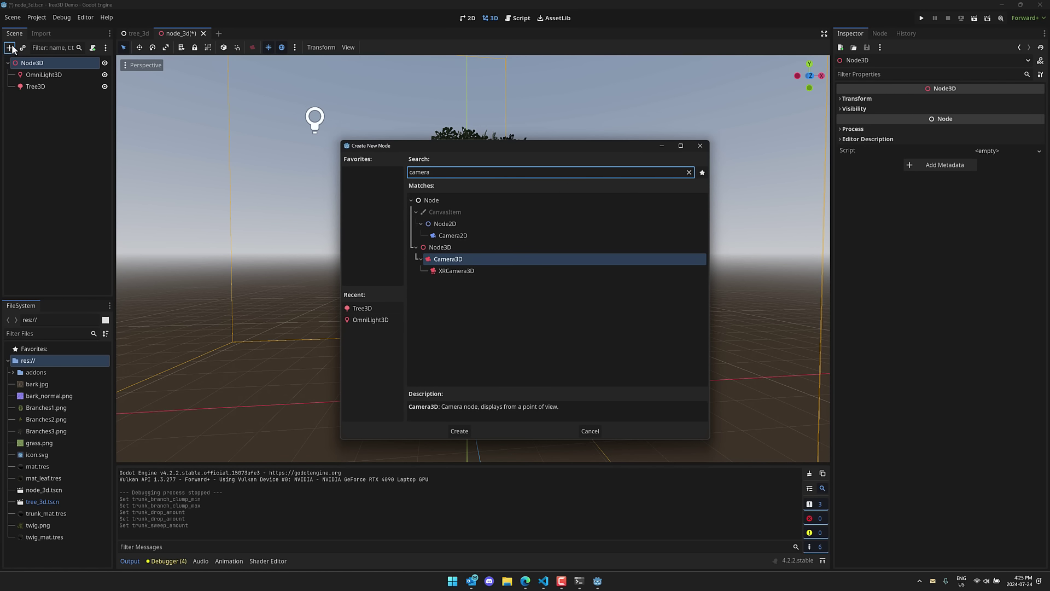
key(Return)
scroll(471, 432, down, 5)
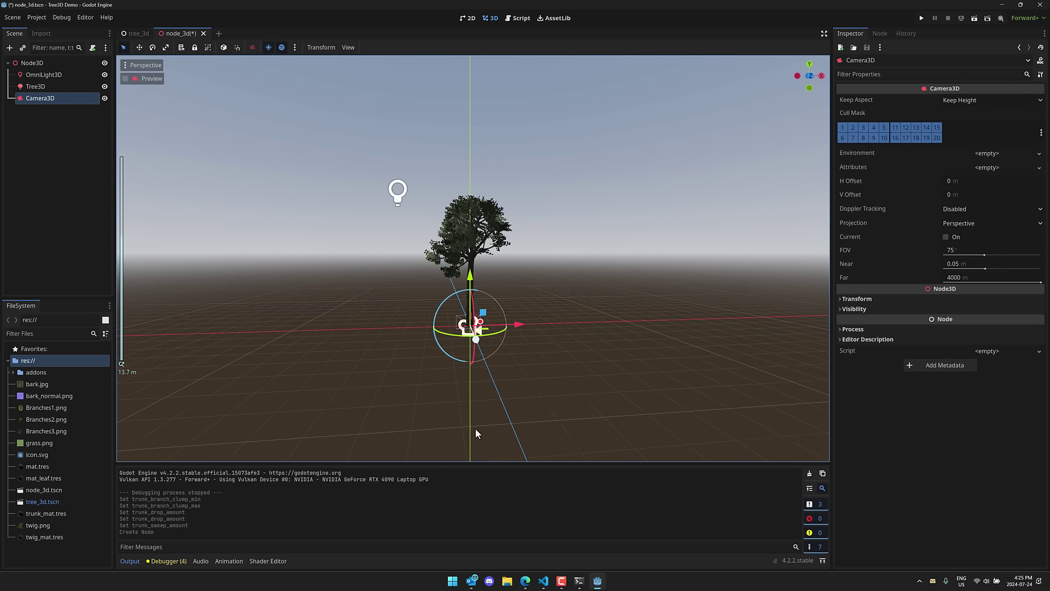
drag(478, 340, 552, 513)
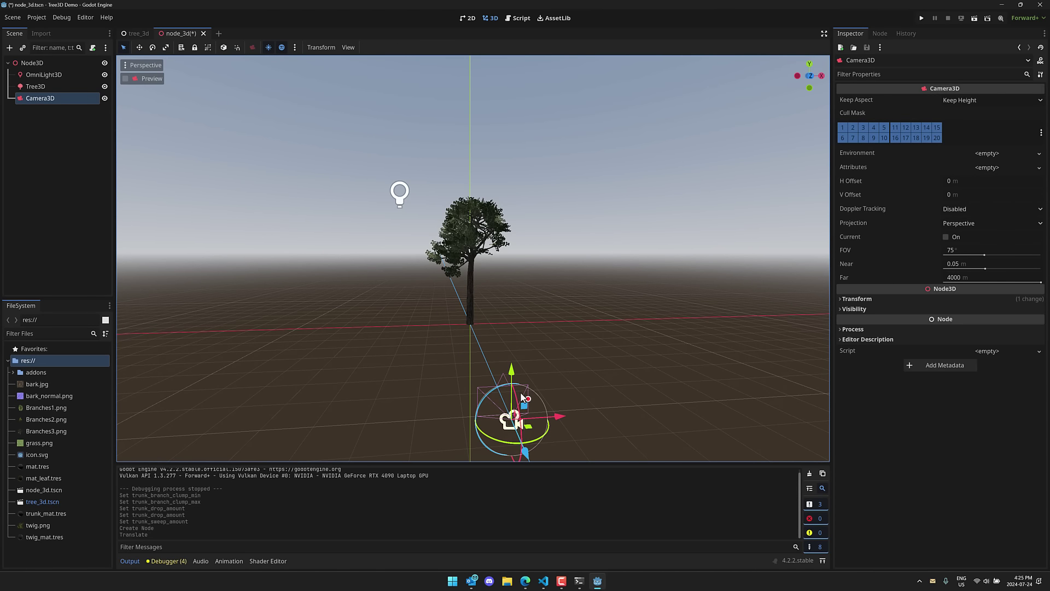
drag(511, 372, 519, 270)
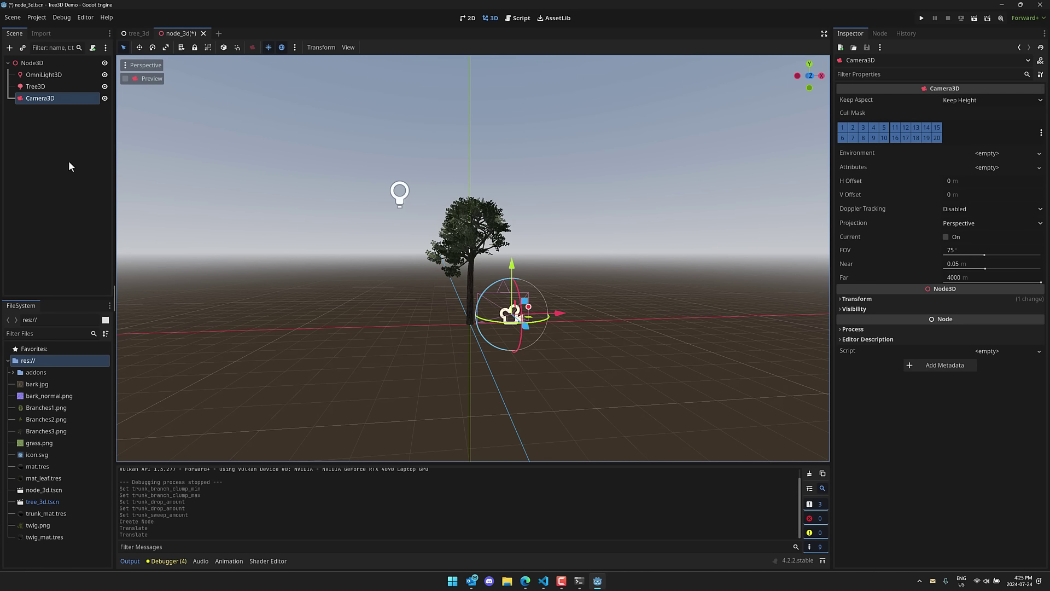
click(125, 78)
click(125, 78)
Step: Shift the Tree3D to the left and test-run the current scene
click(33, 63)
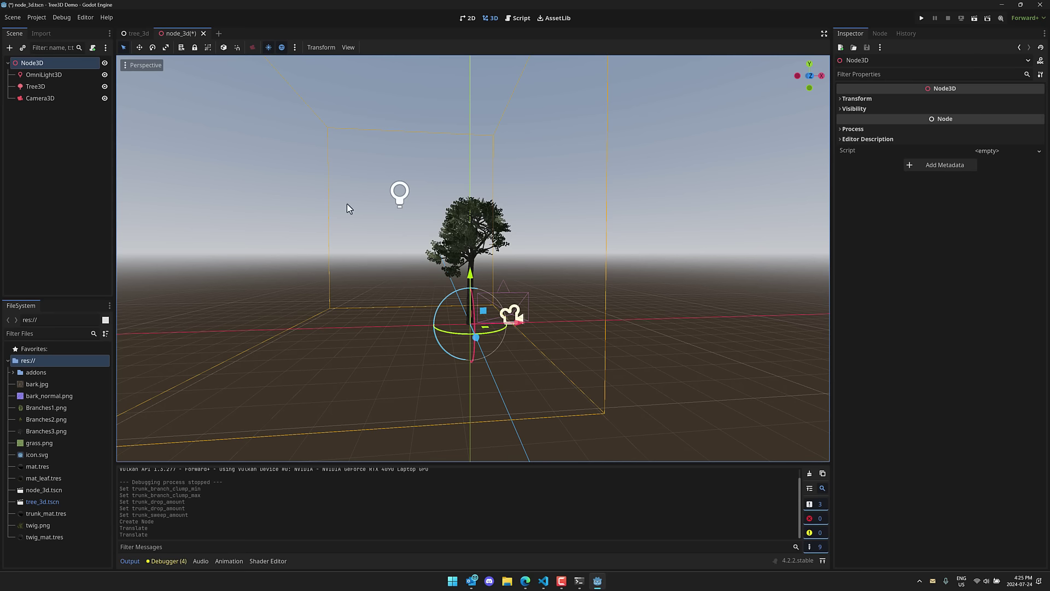
click(30, 89)
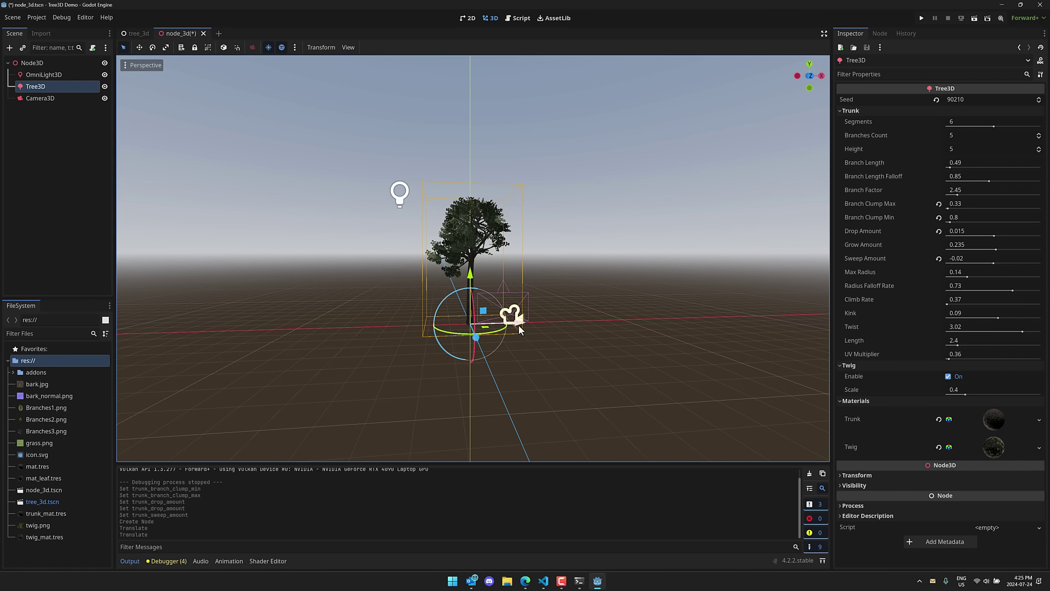
drag(520, 328, 405, 358)
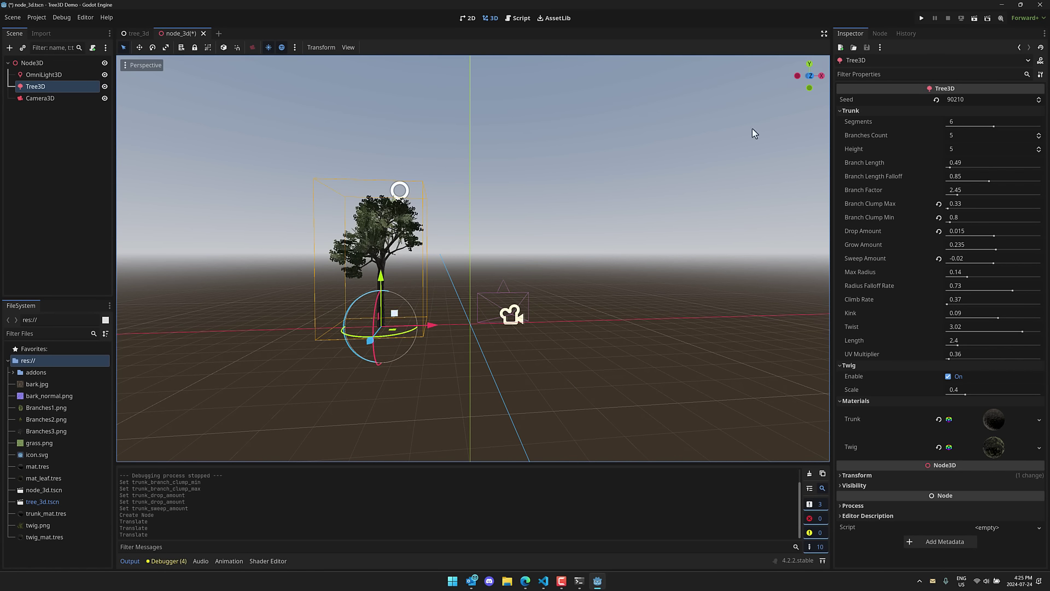
click(976, 21)
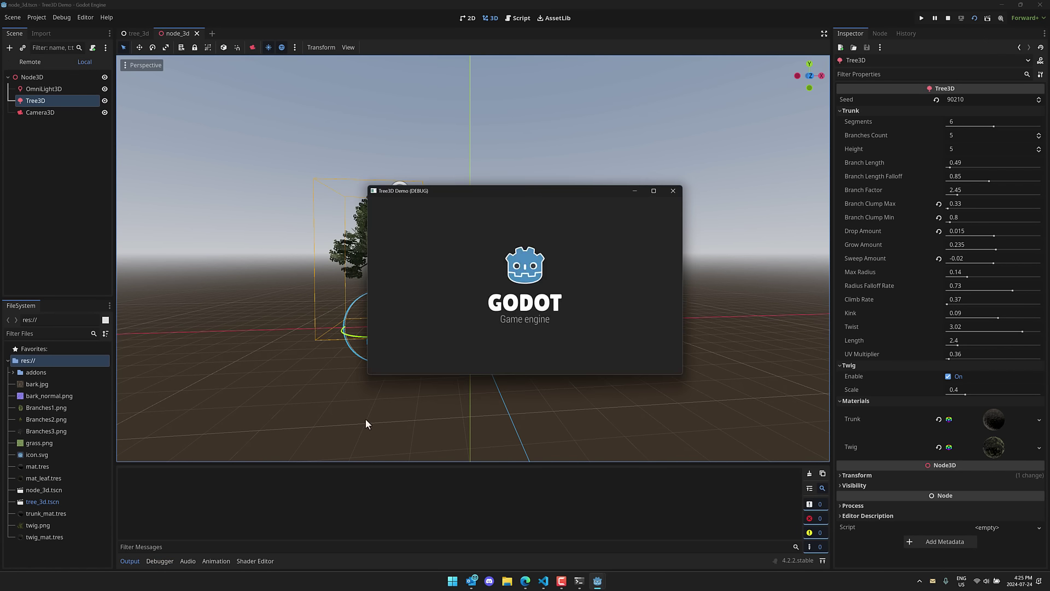
click(678, 191)
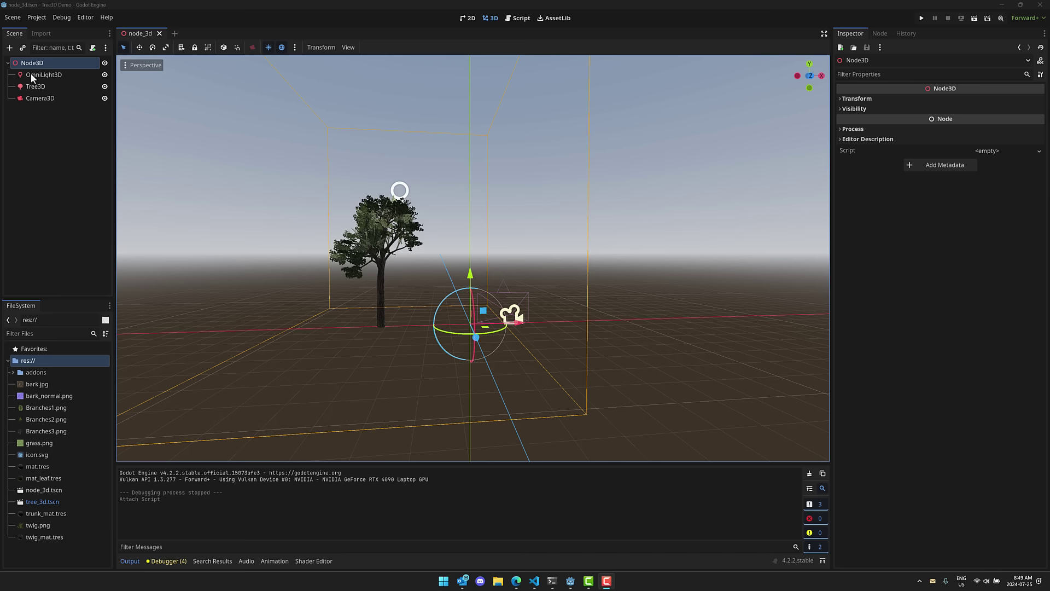
Step: Attach a new node_3d.gd script to the root Node3D
click(33, 64)
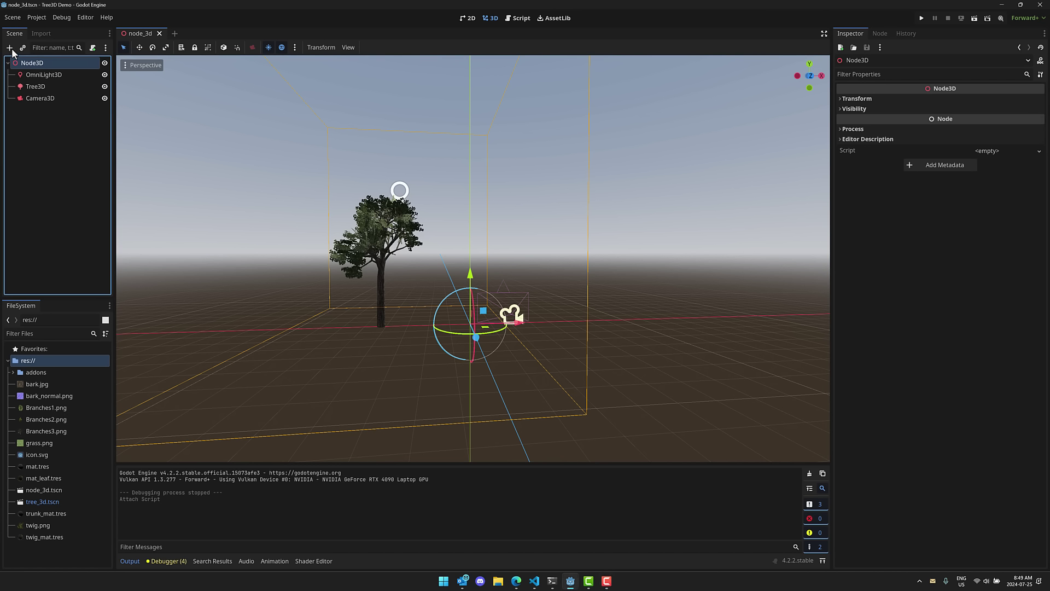
right_click(33, 63)
click(80, 134)
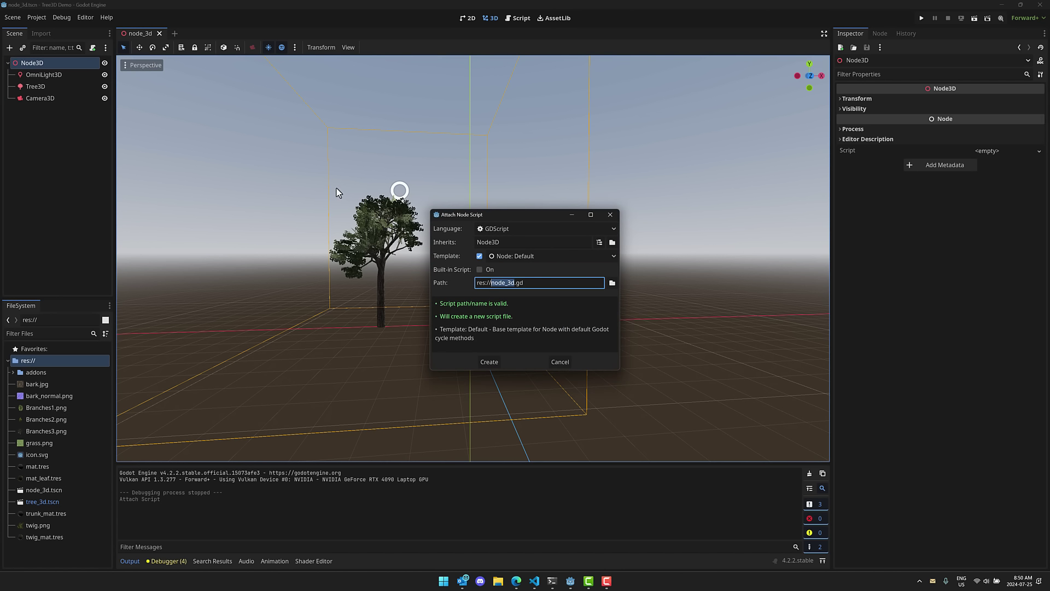
click(496, 362)
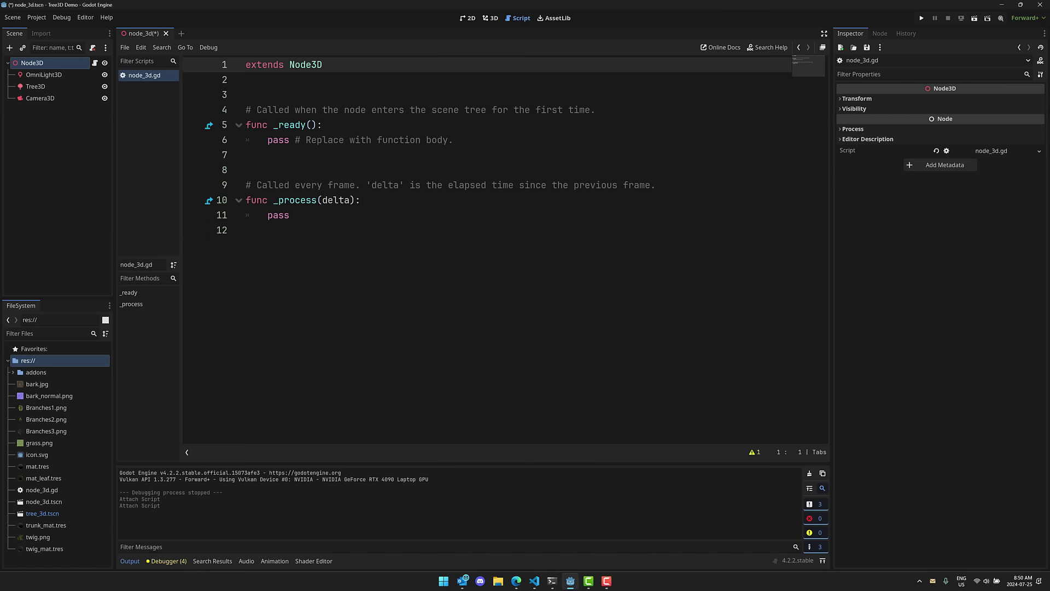
Step: Declare var tree = Tree3D.new() on line 2 of the script
key(F10)
click(354, 85)
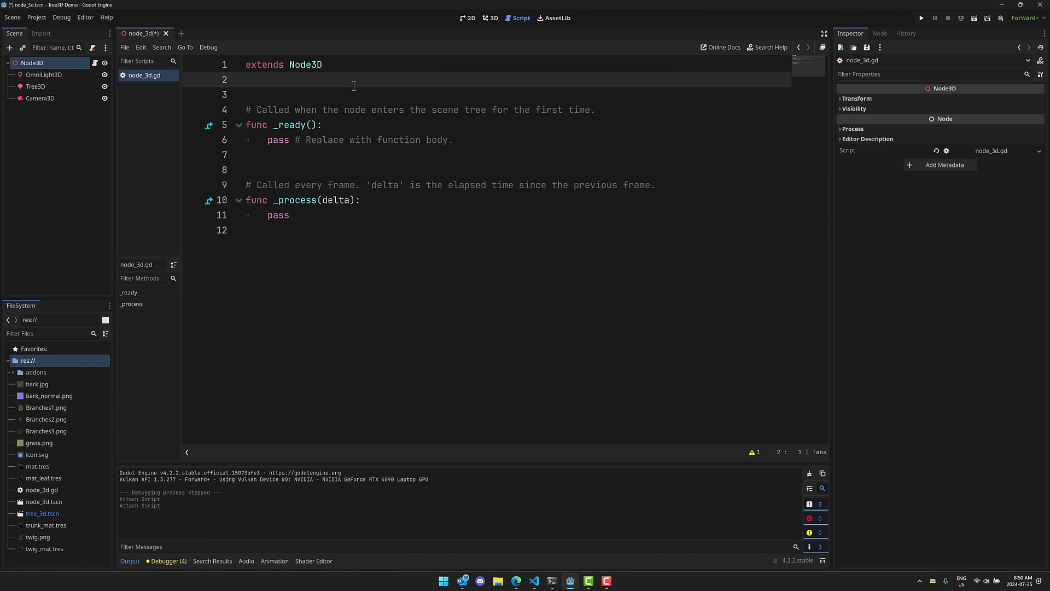
text(var tree = Tree3D)
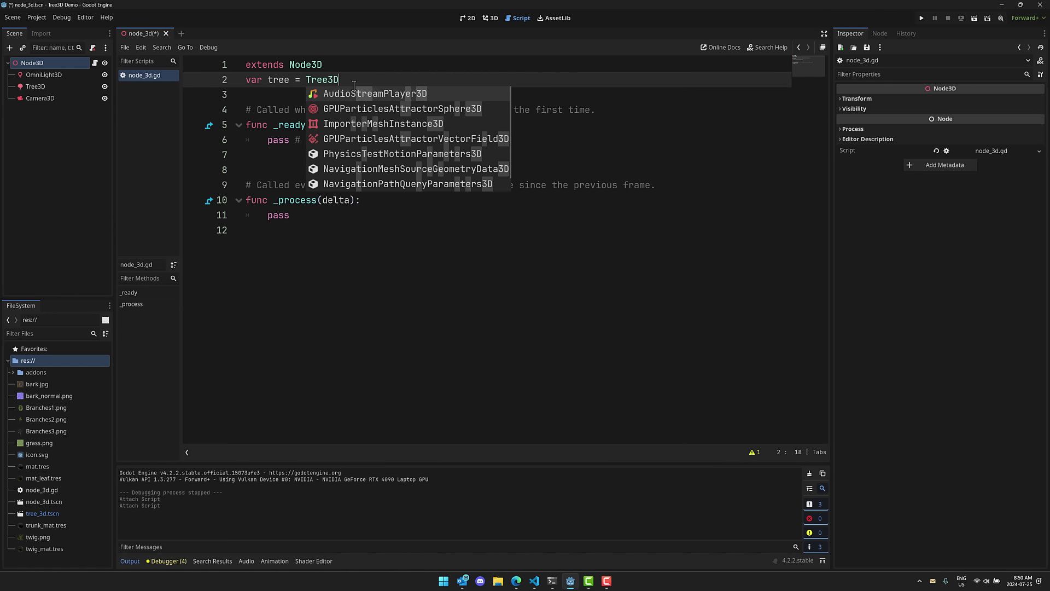
text(.new())
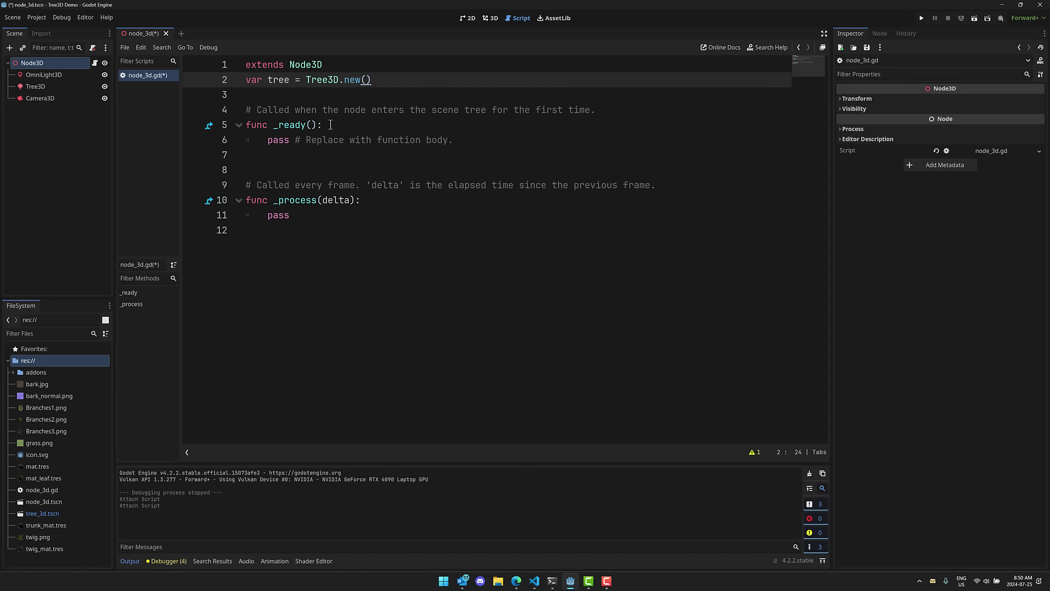
click(269, 149)
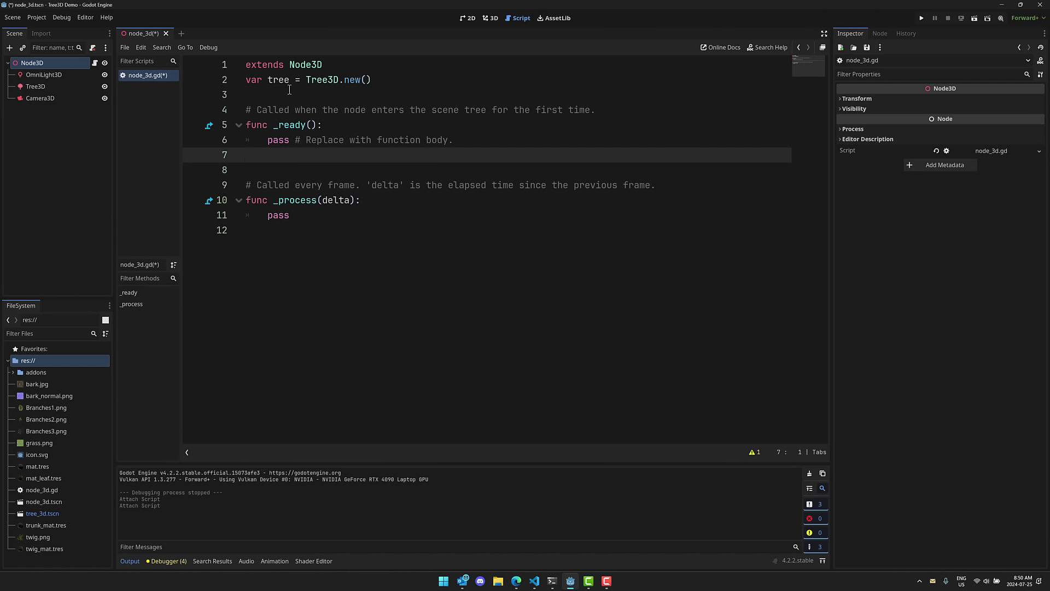
Step: In _ready(), set tree.material_trunk to load("res://trunk_mat.tres")
click(367, 125)
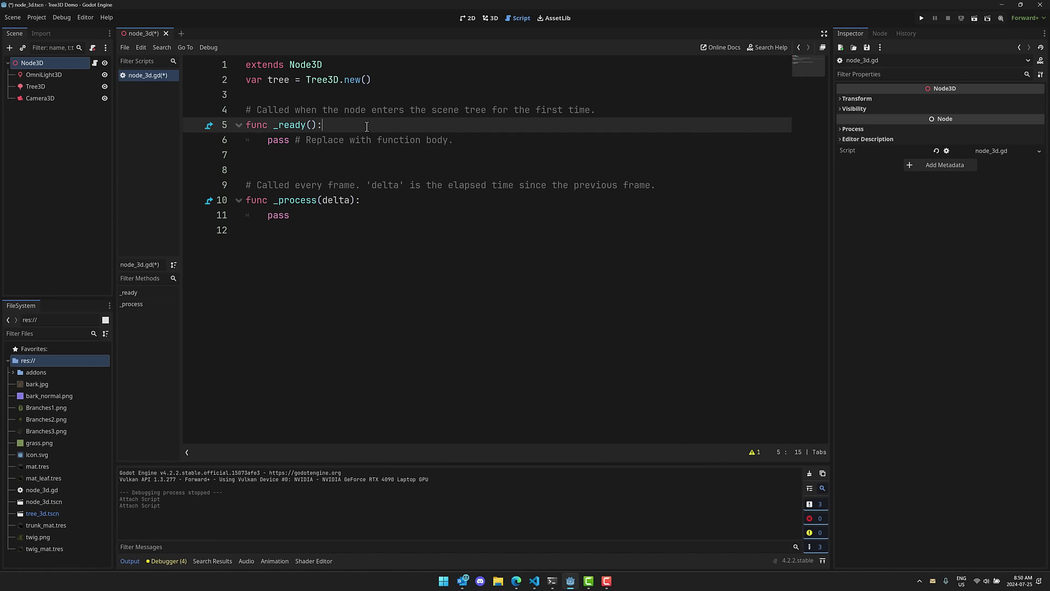
key(Return)
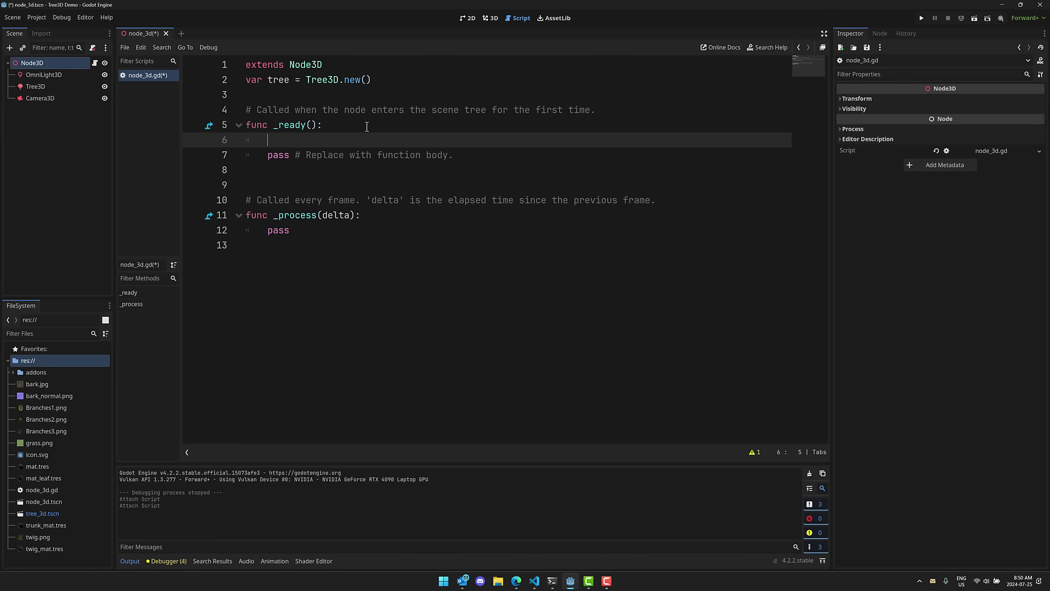
text(tree.mater)
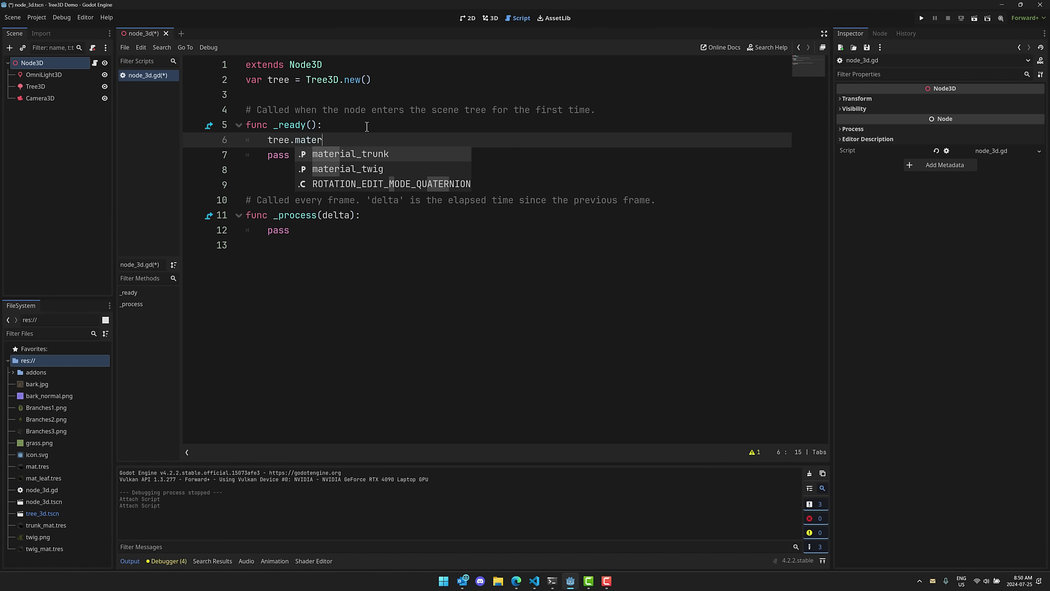
key(Return)
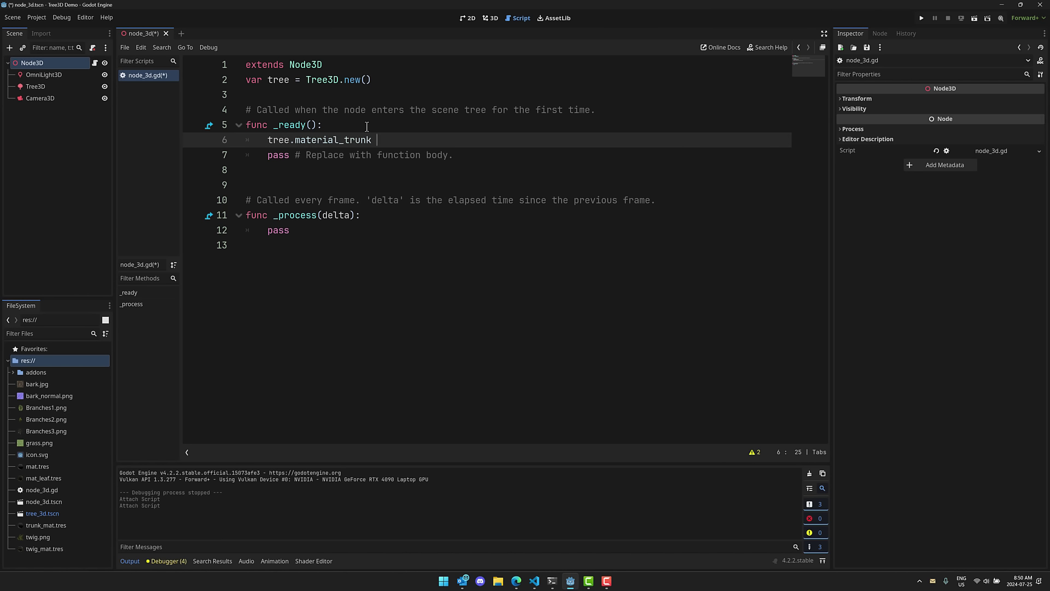
text(= load()
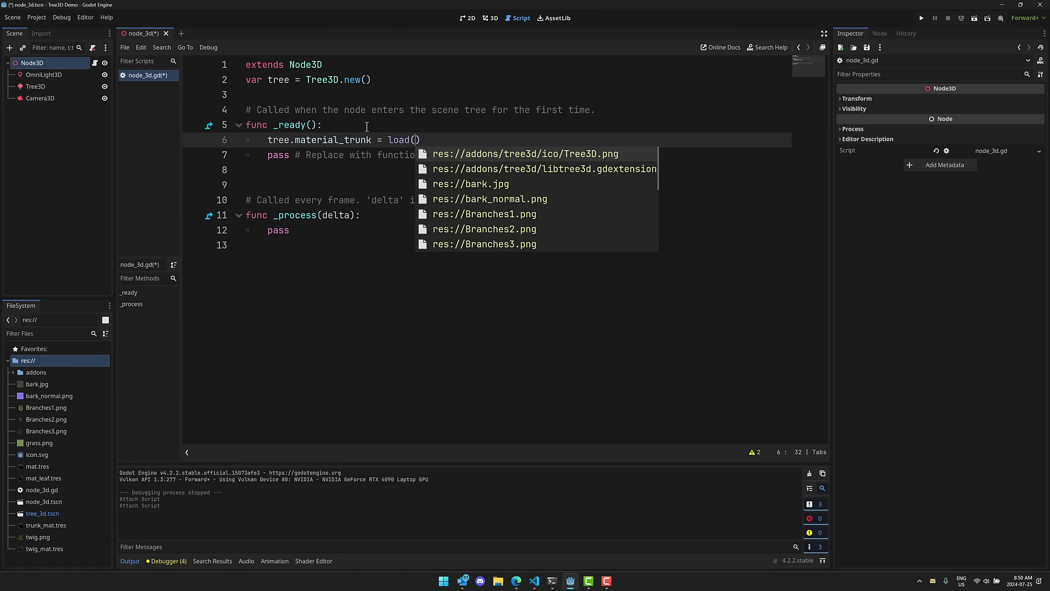
text(")
key(Down)
key(Down)
key(Down)
key(Down)
key(Down)
key(Down)
key(Down)
key(Down)
key(Down)
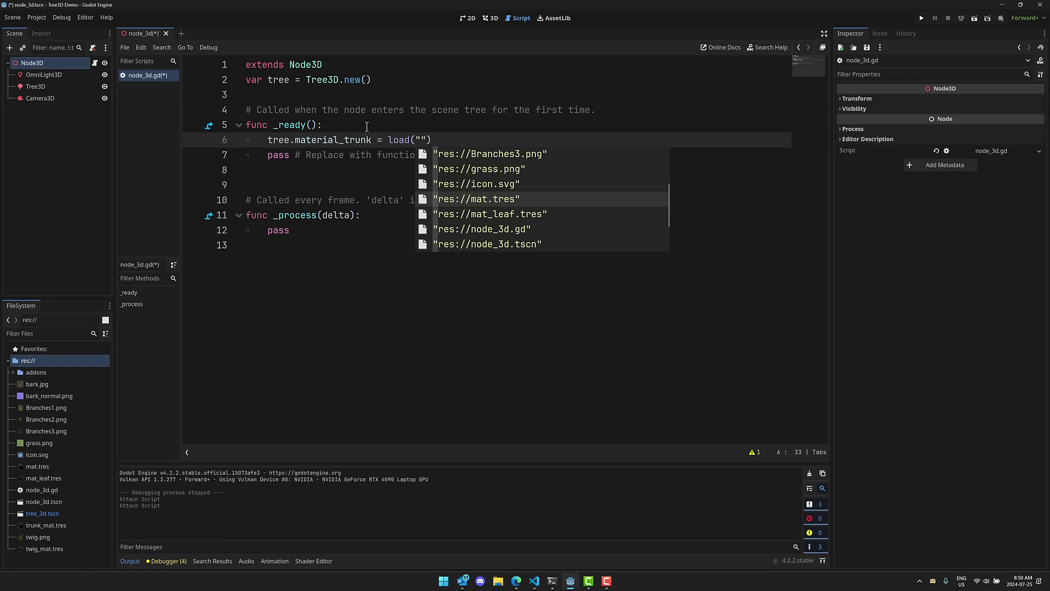
key(Down)
key(Down)
key(Down)
key(Down)
key(Down)
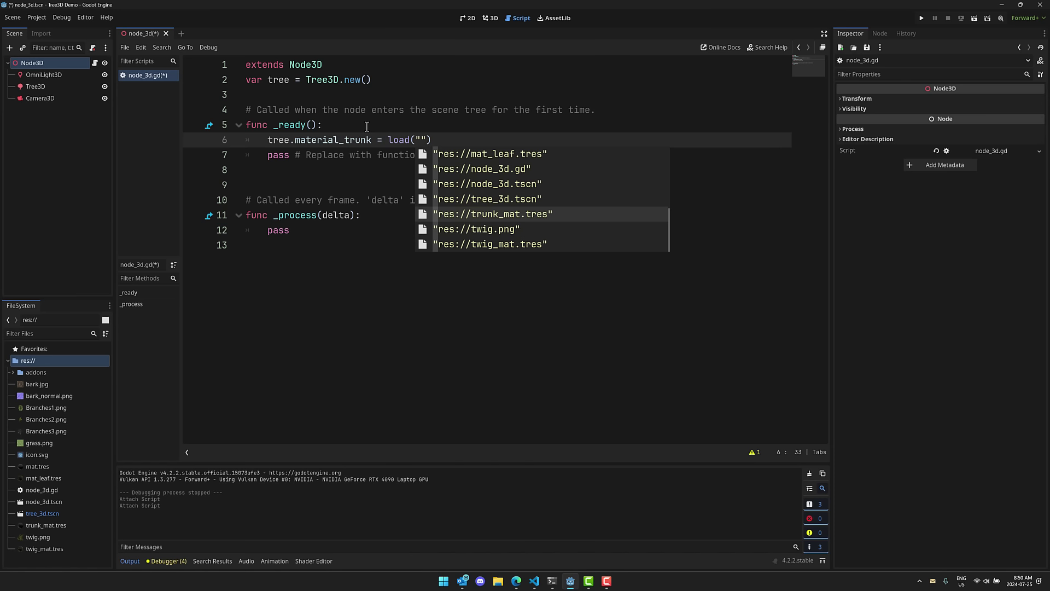
key(Return)
Step: Add a line setting tree.material_twig to load("res://twig_mat.tres")
key(End)
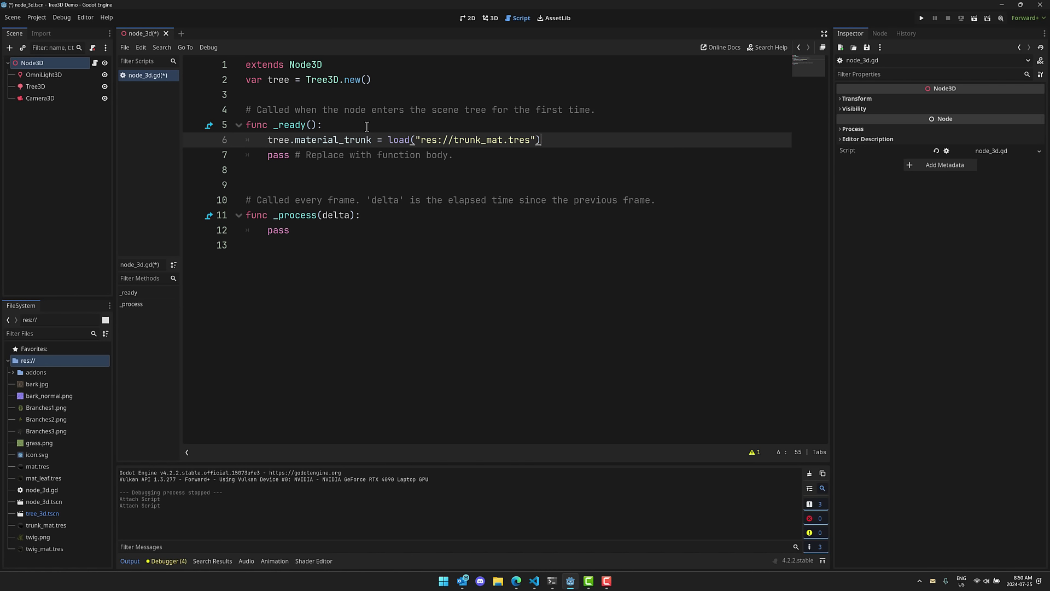
key(Return)
text(tree.)
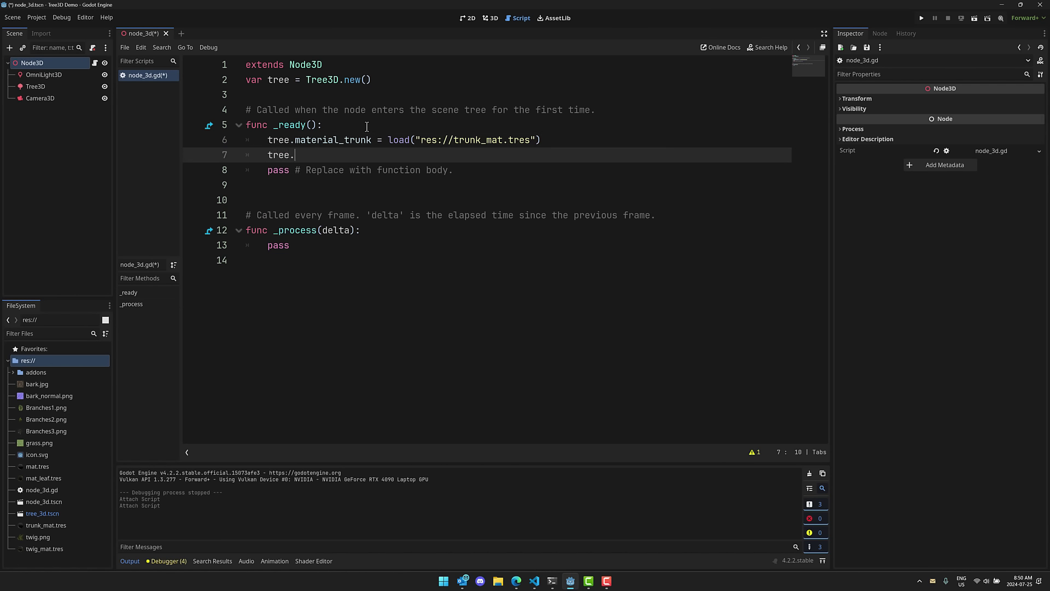
text(material_trunk)
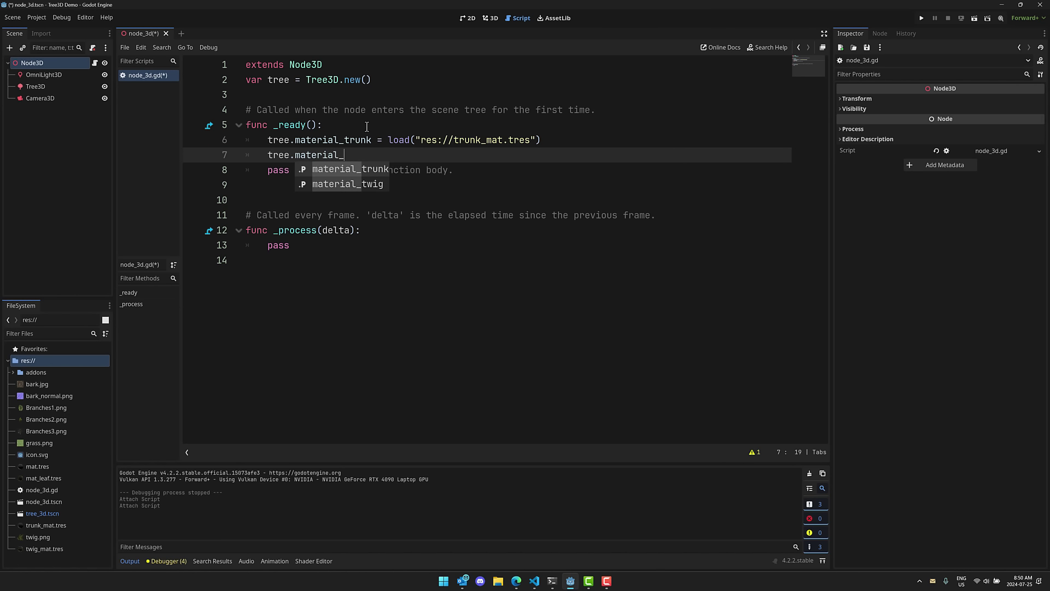
key(BackSpace)
key(BackSpace)
key(BackSpace)
key(BackSpace)
key(BackSpace)
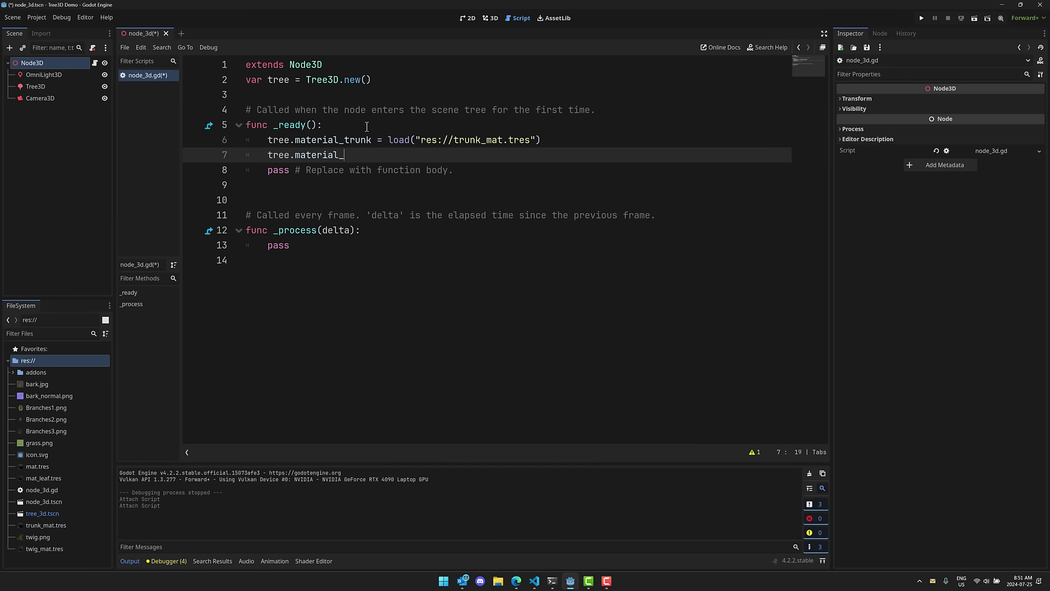
text(twig = load(")
key(Down)
key(Down)
key(Down)
key(Down)
key(Down)
key(Down)
key(Down)
key(Down)
key(Down)
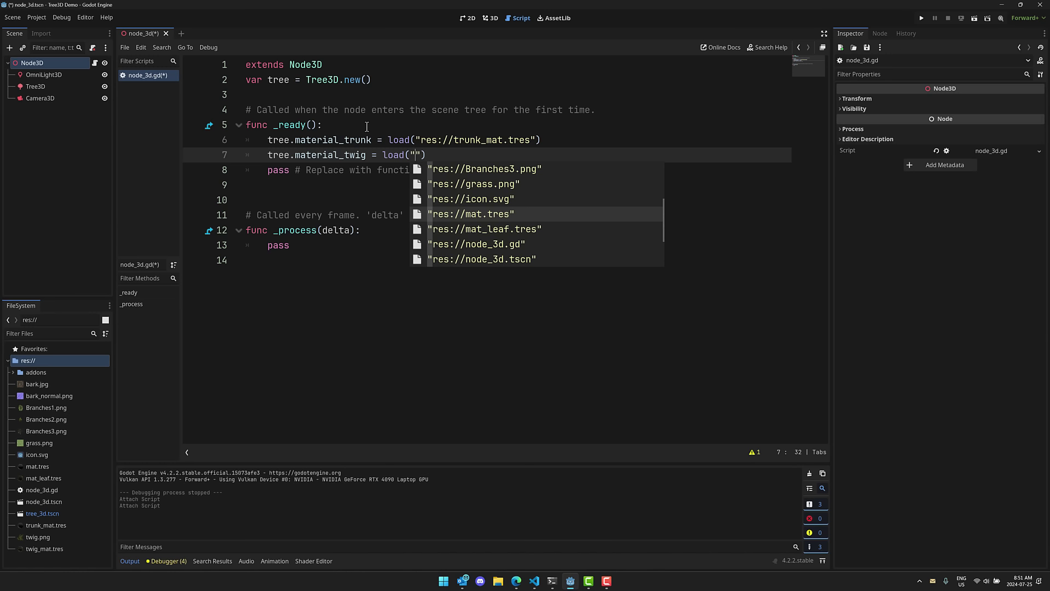
key(Down)
key(Down)
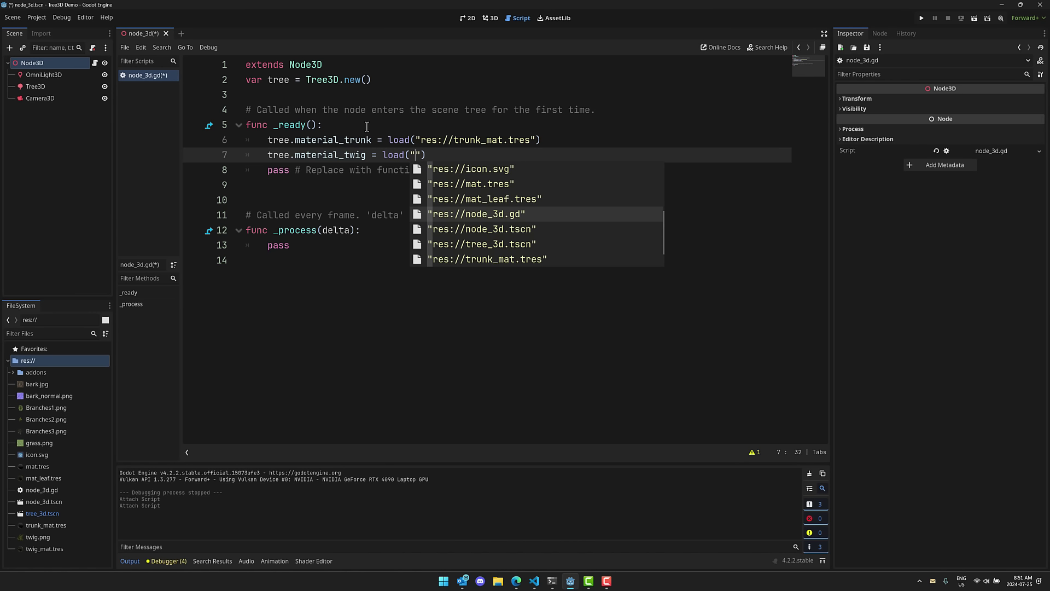
key(Down)
key(Down)
key(Down)
key(Down)
key(Down)
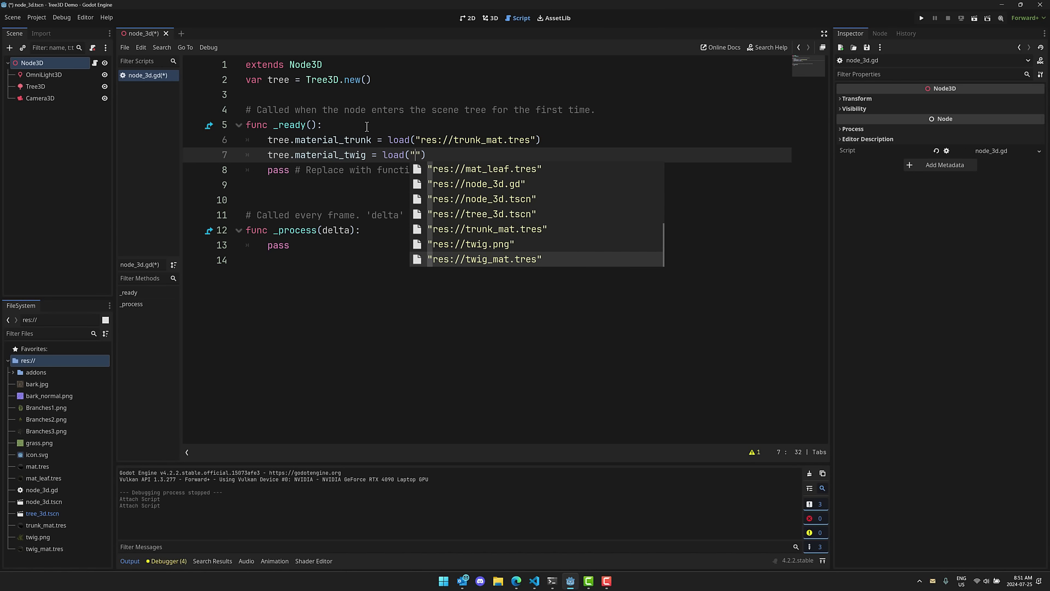
key(Return)
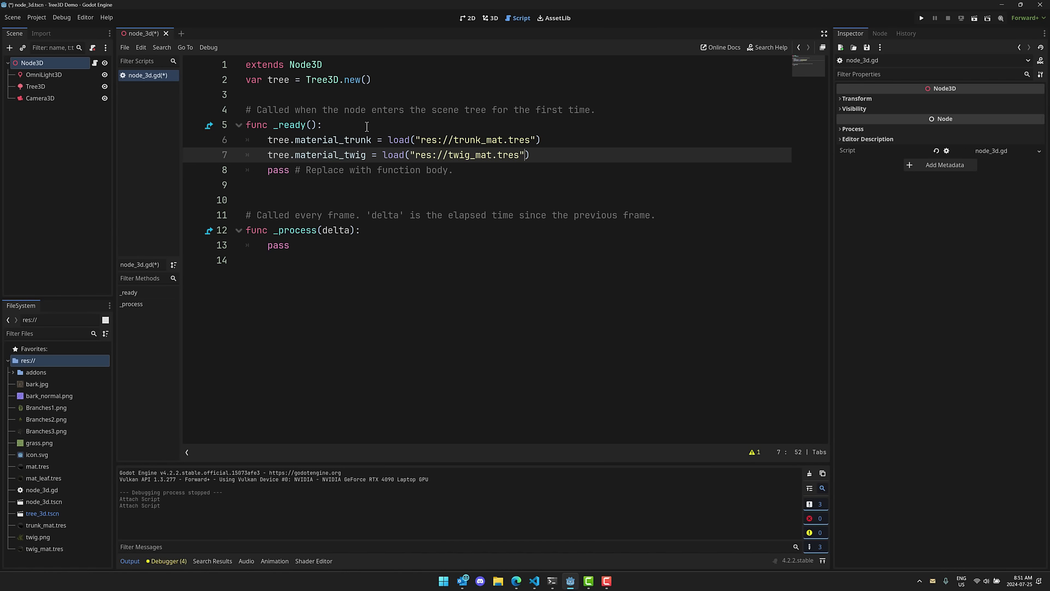
Step: Add the tree to the scene with add_child(tree)
key(Right)
key(Return)
key(Return)
text(ad)
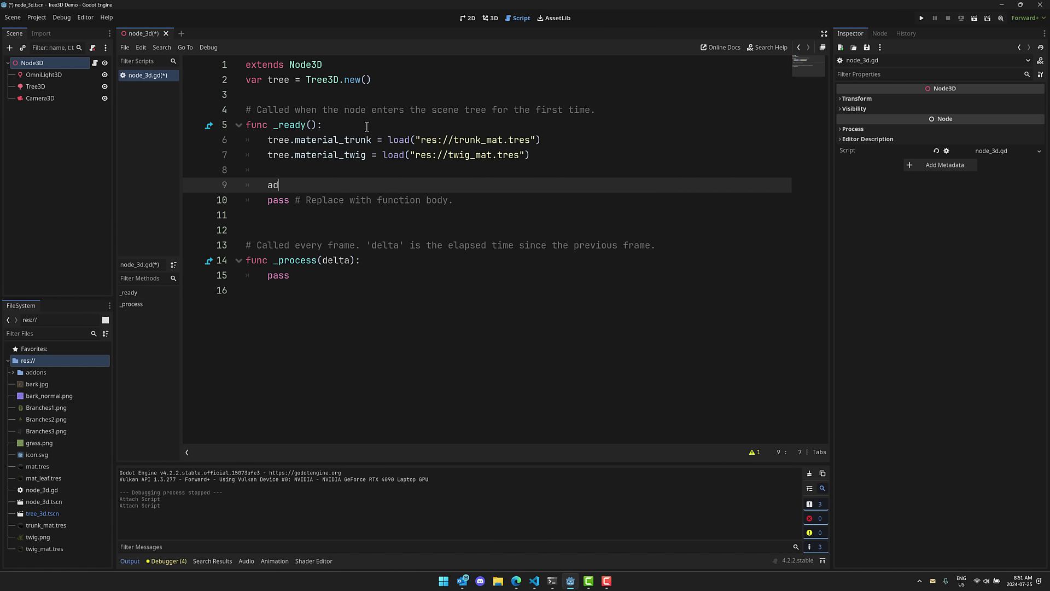
text(d(_child(tree))
key(Return)
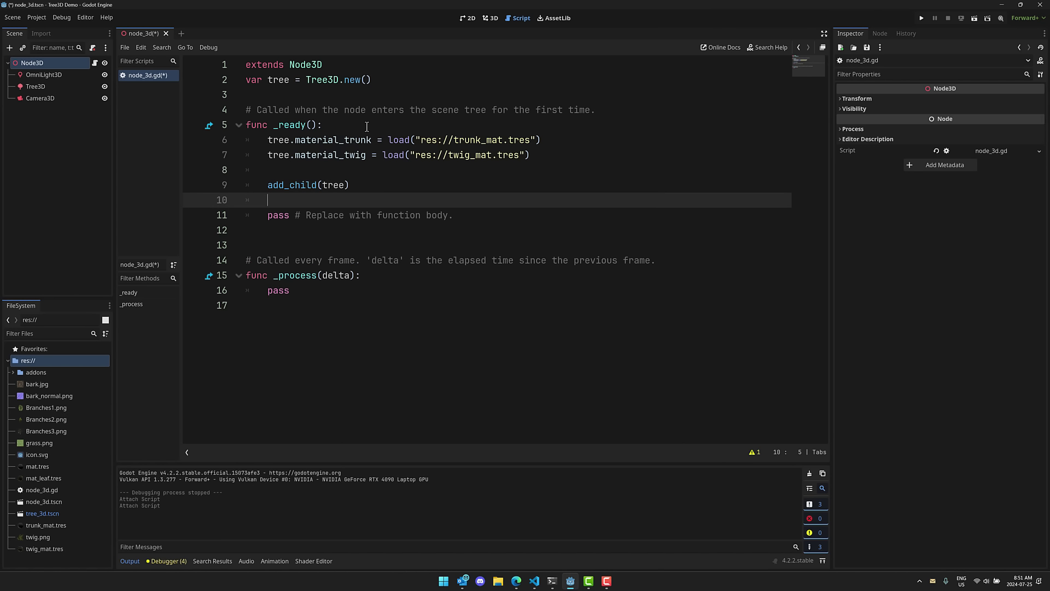
Step: Run the scene to see the script-created tree beside the first, then close it and select Node3D
click(975, 19)
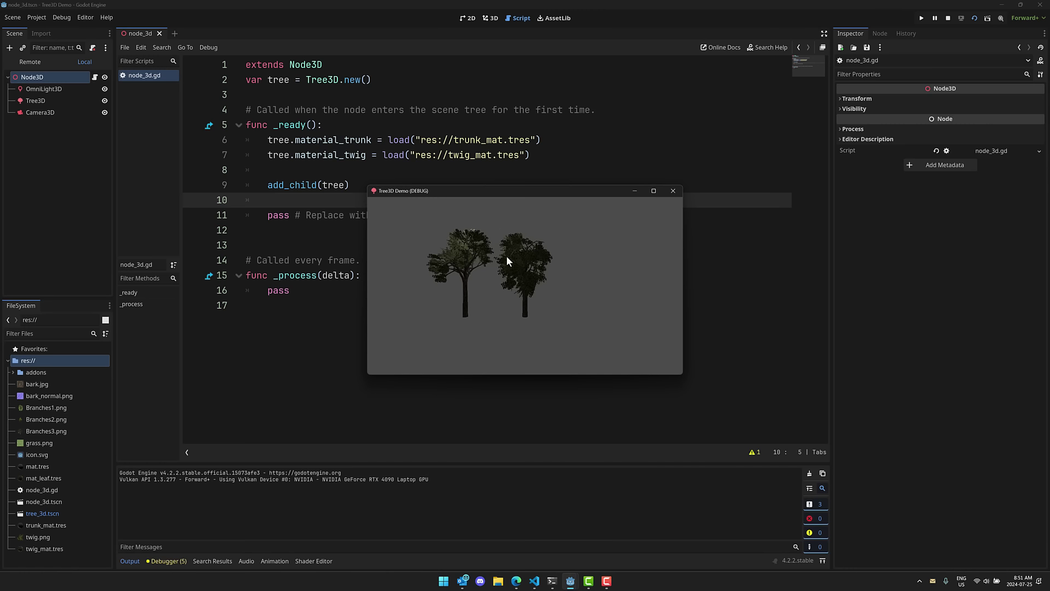
click(674, 193)
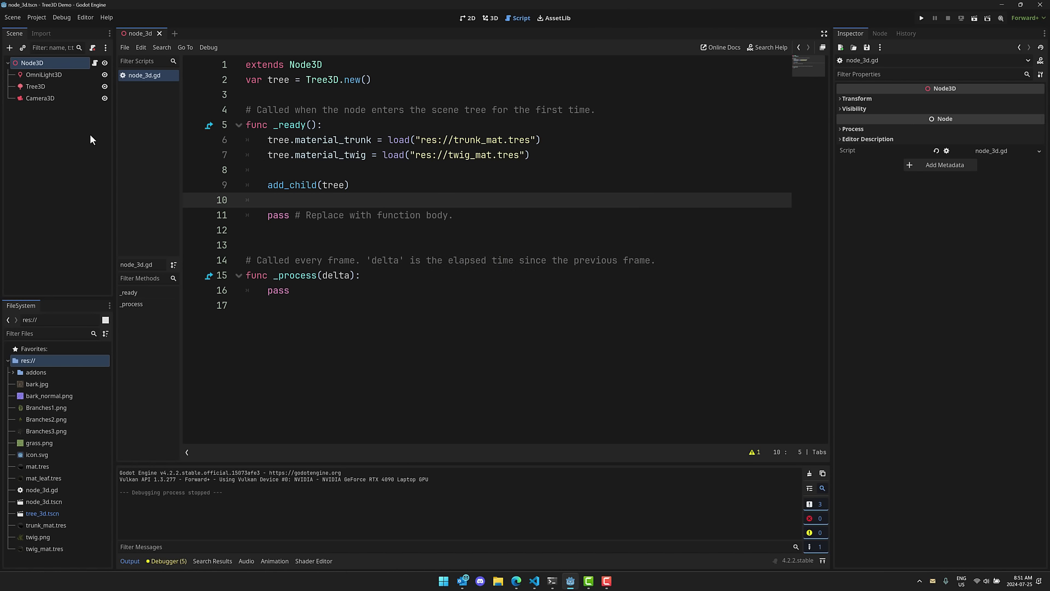
click(34, 62)
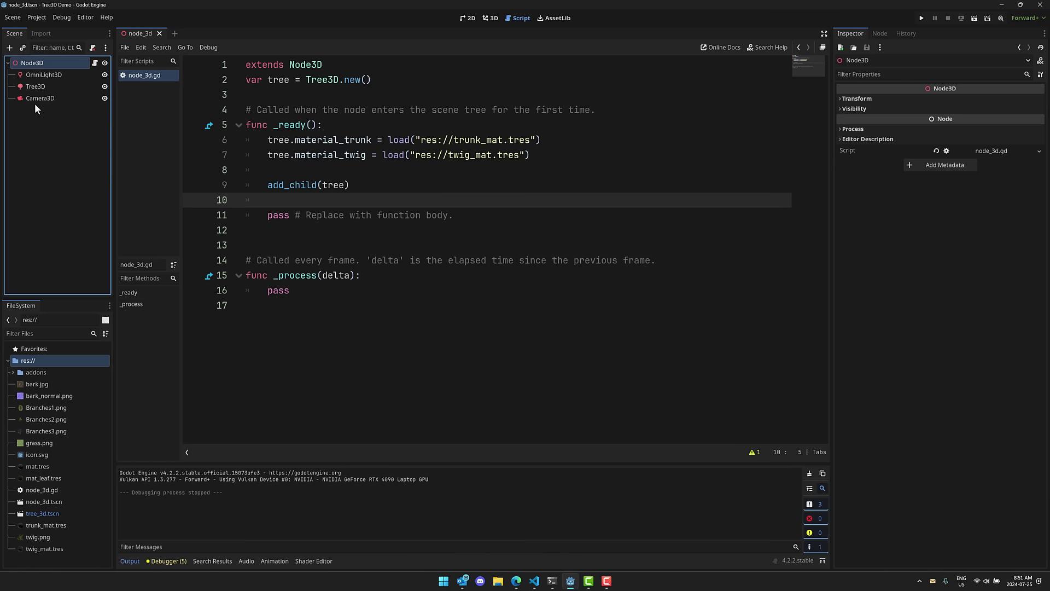
Step: Add a Timer node under Node3D
click(10, 48)
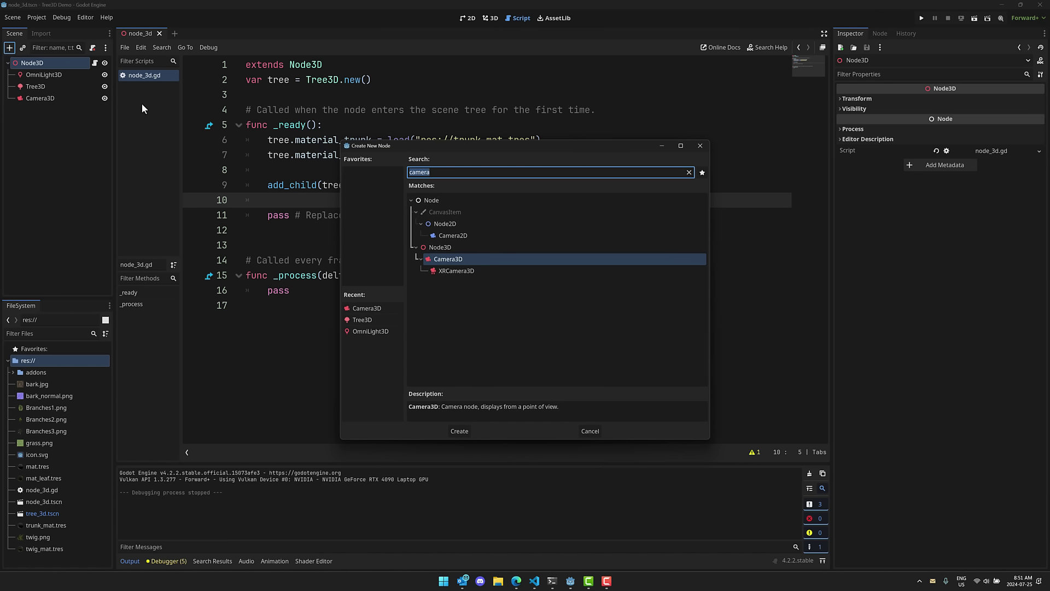
text(timer)
key(Return)
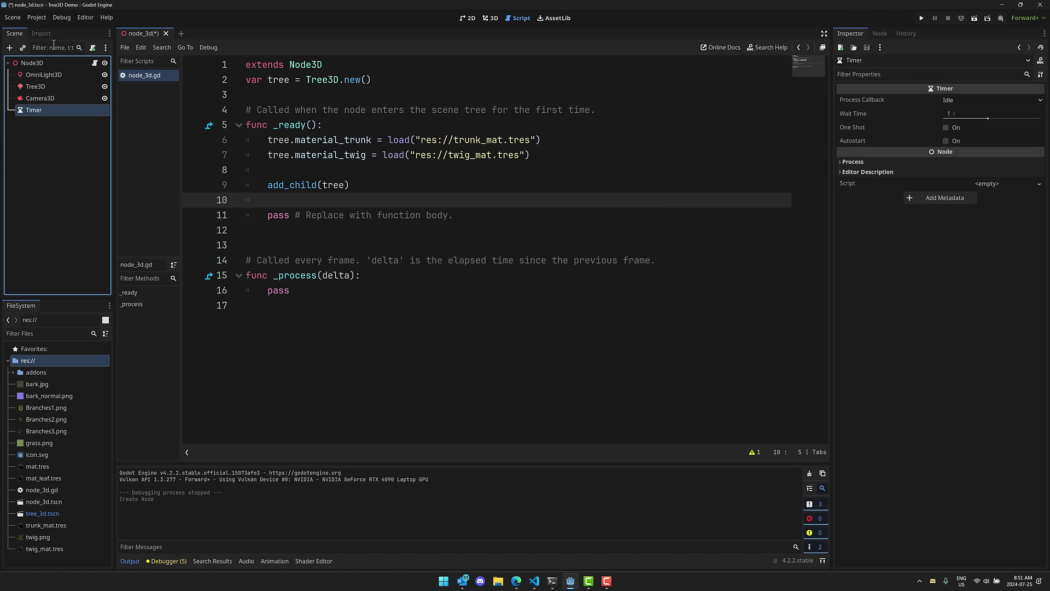
Step: In _ready(), write $Timer.connect("timeout",Change) and $Timer.start()
click(332, 202)
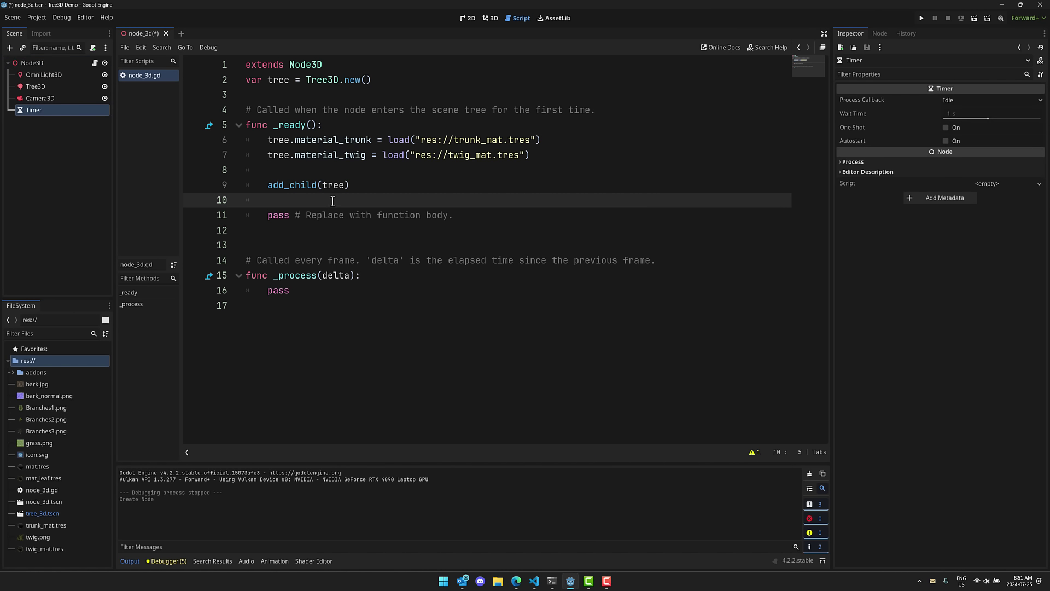
key(Return)
text($Ti)
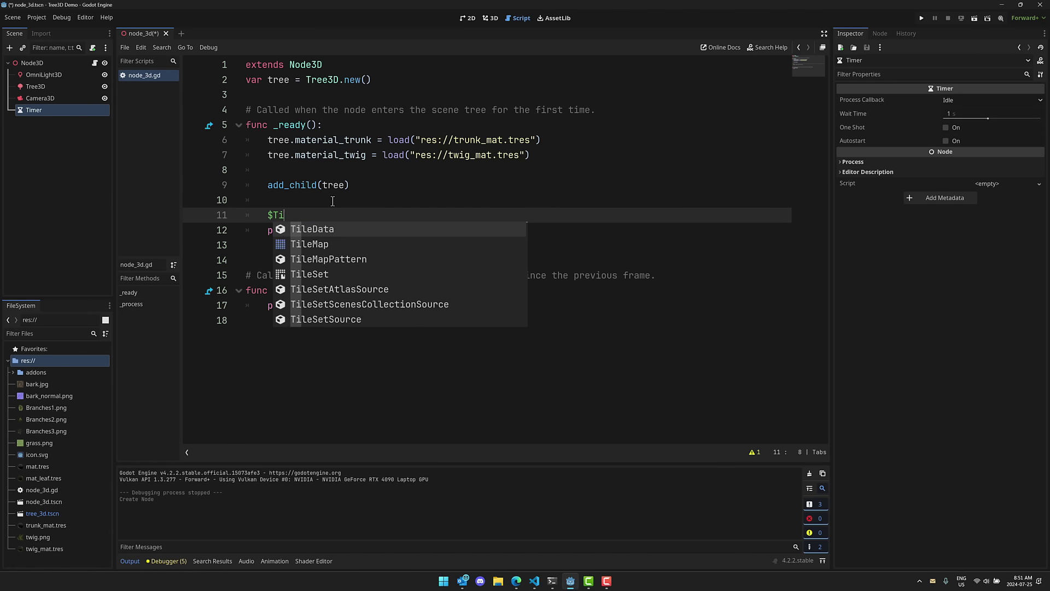
text(mer.connect(")
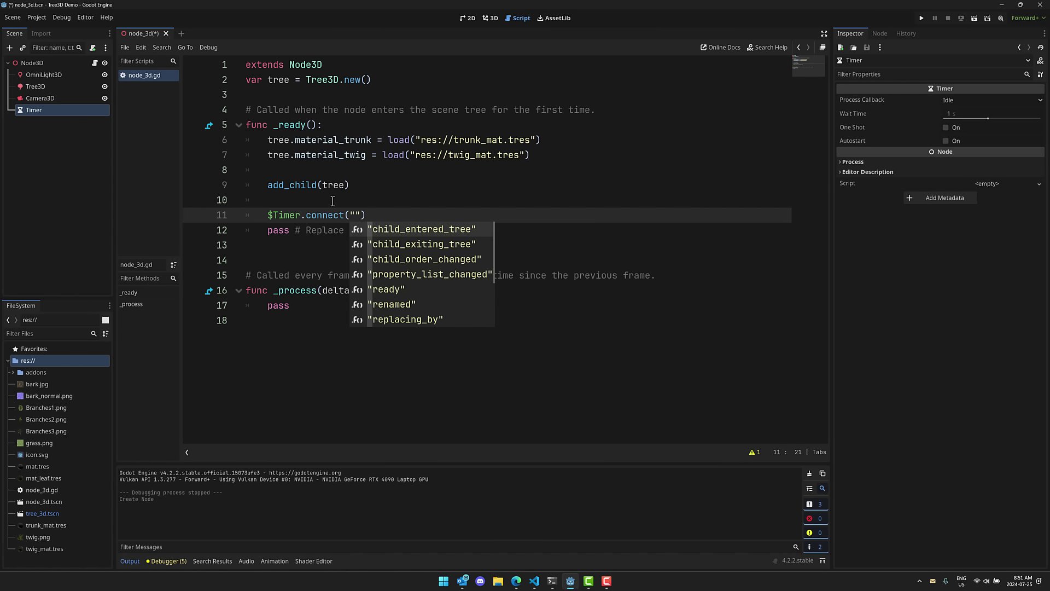
text(timeout)
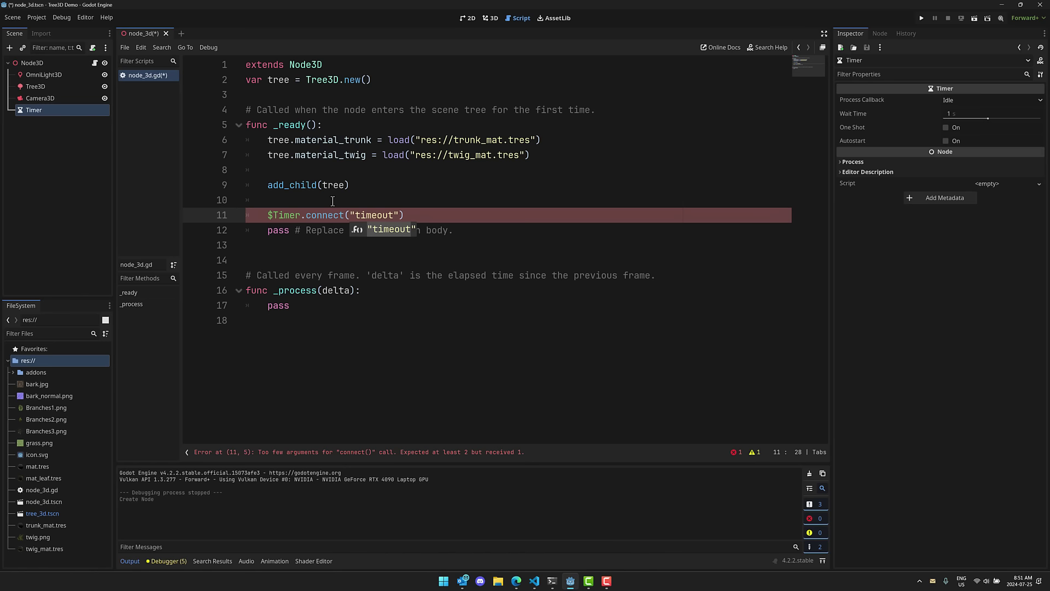
text(",)
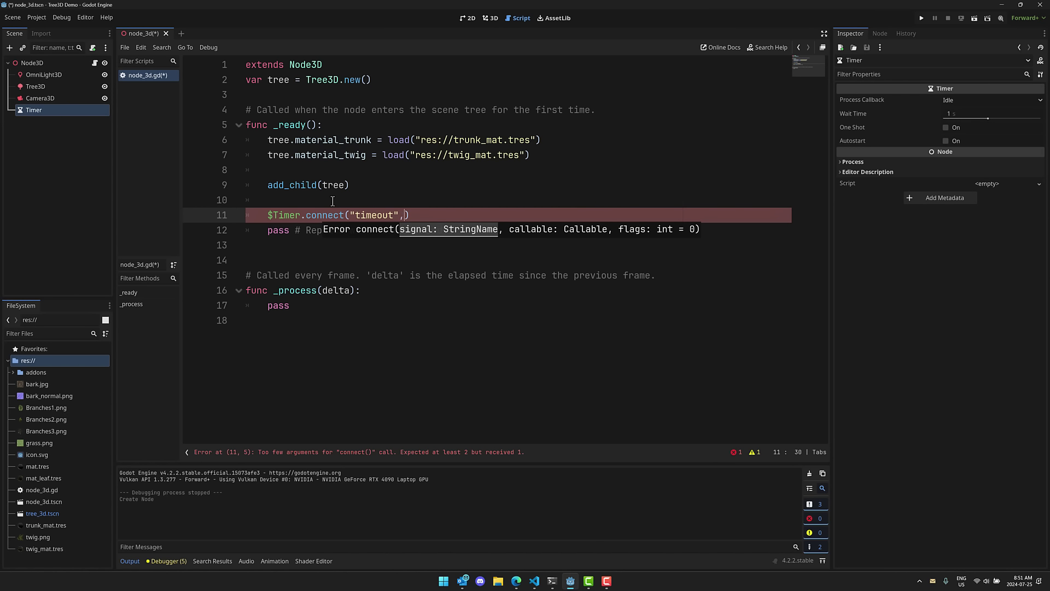
text(Change))
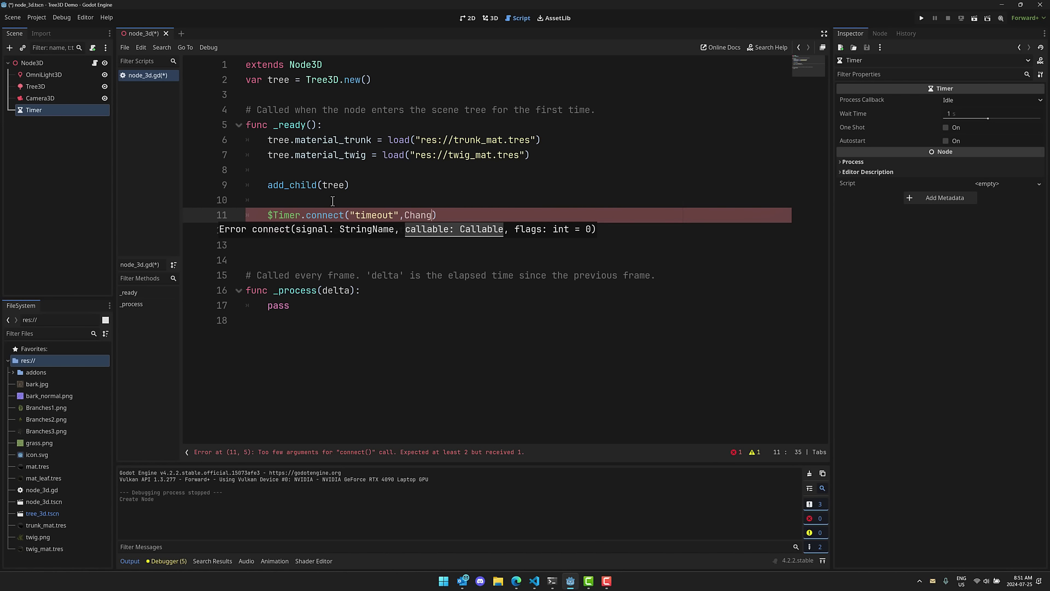
key(Return)
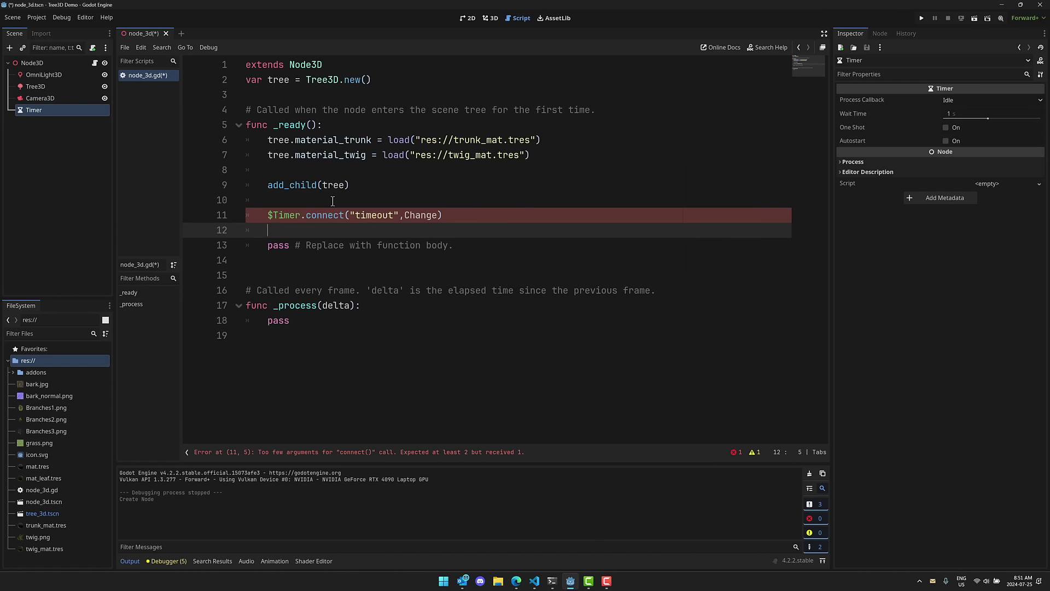
text($Timer.start)
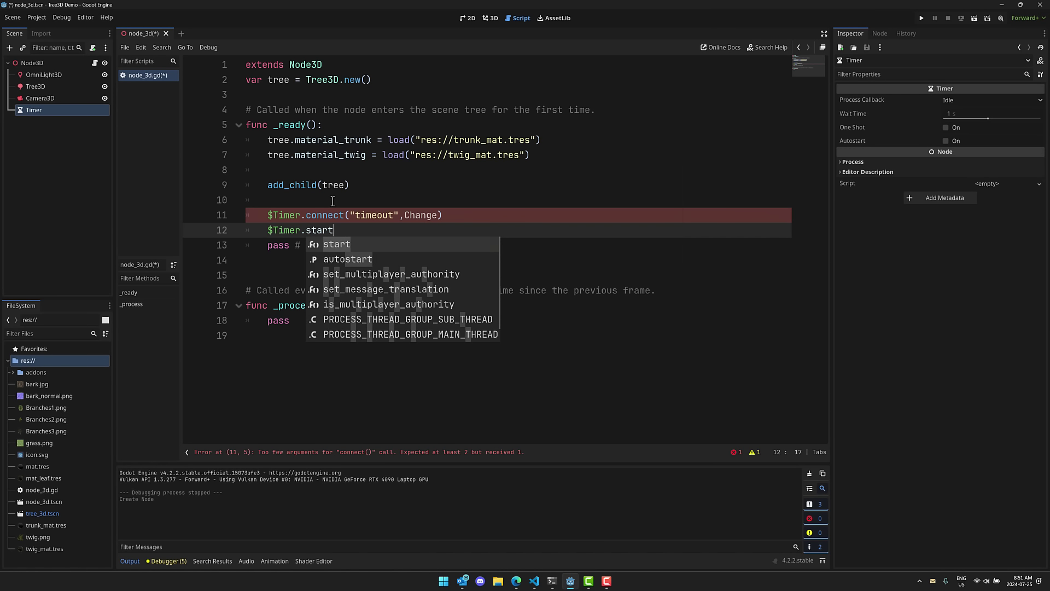
key(Return)
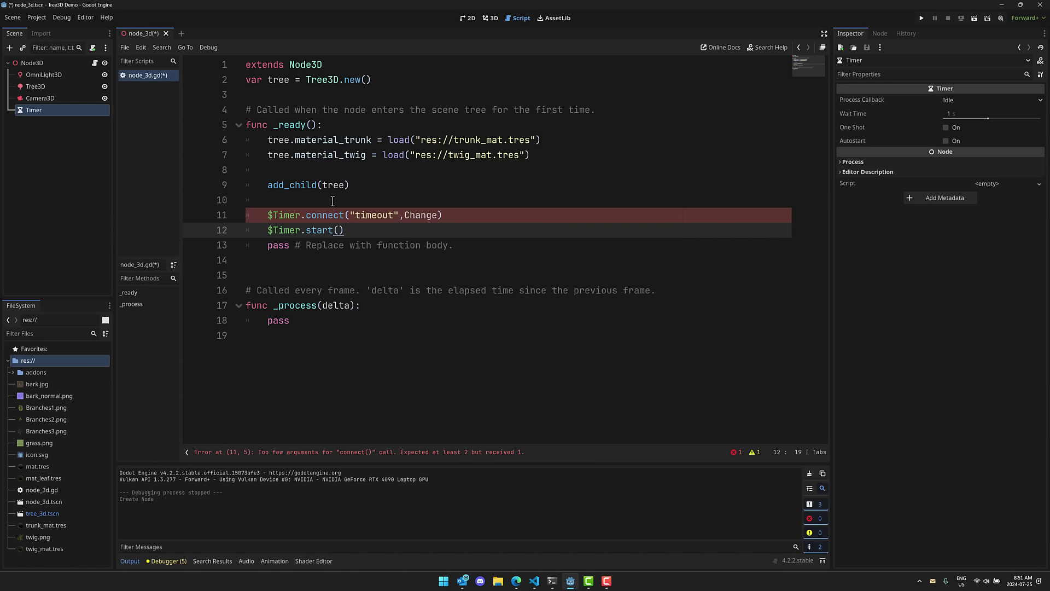
Step: Add a new func Change(): definition below _ready()
key(Down)
key(Down)
key(Return)
key(Return)
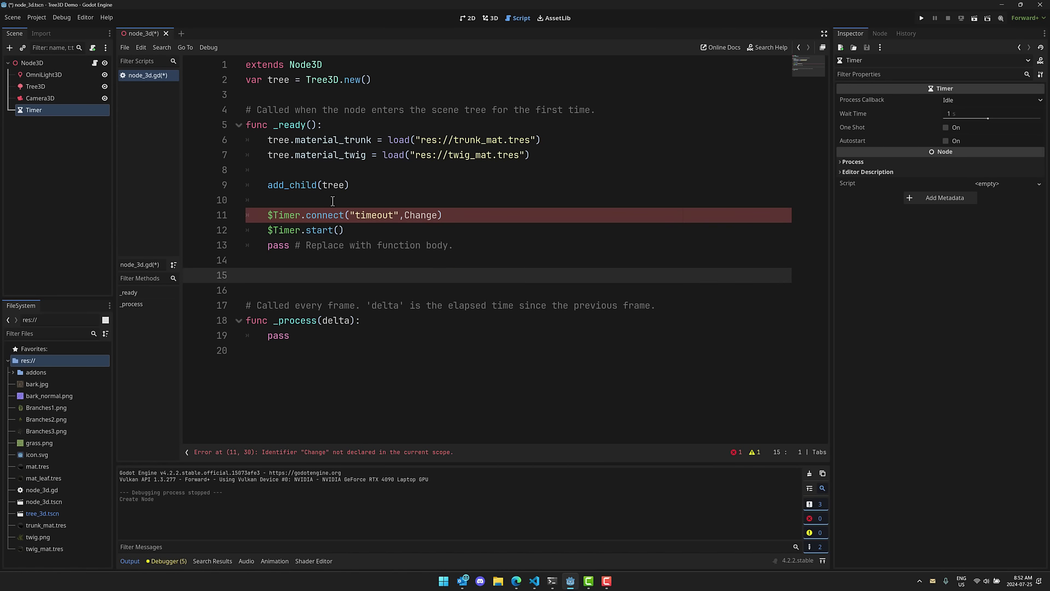
text(func Cha)
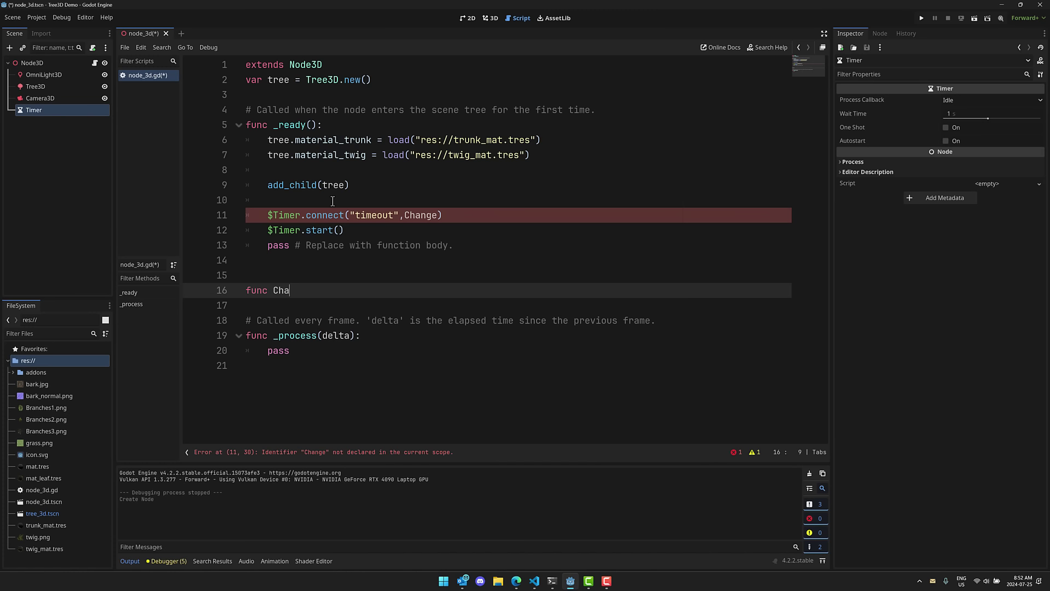
text(nge())
text(:)
key(Return)
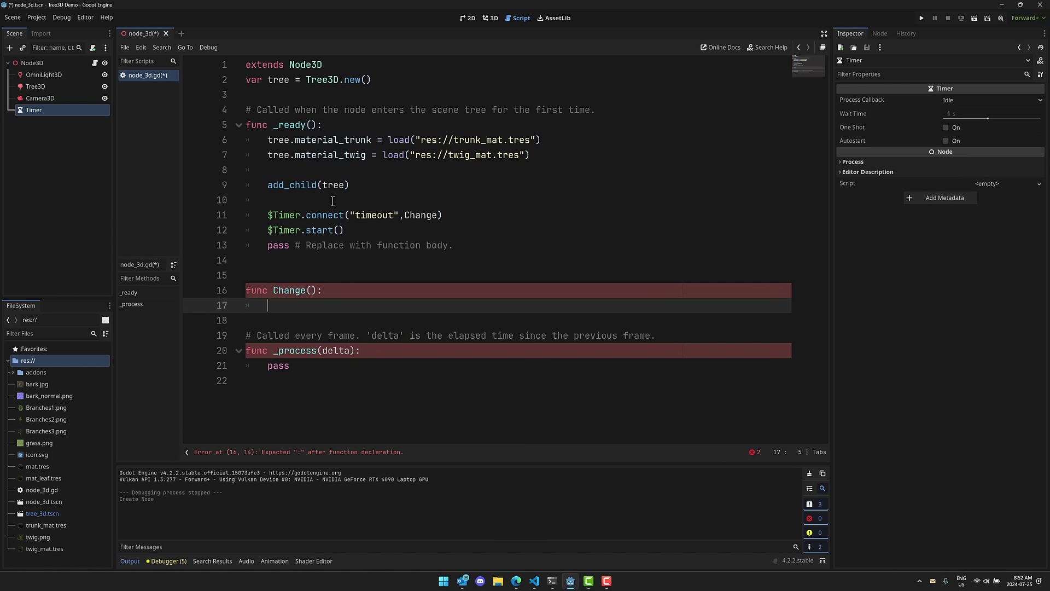
Step: Make Change() set tree.seed = RandomNumberGenerator.new().randi_range(1,10000)
text(tree.seed)
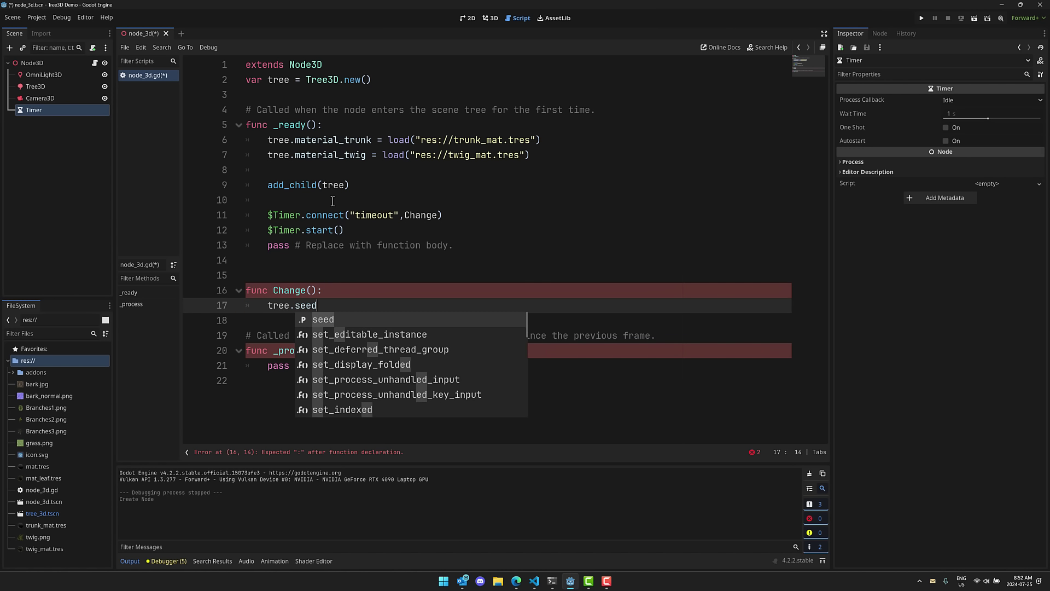
text( = Random)
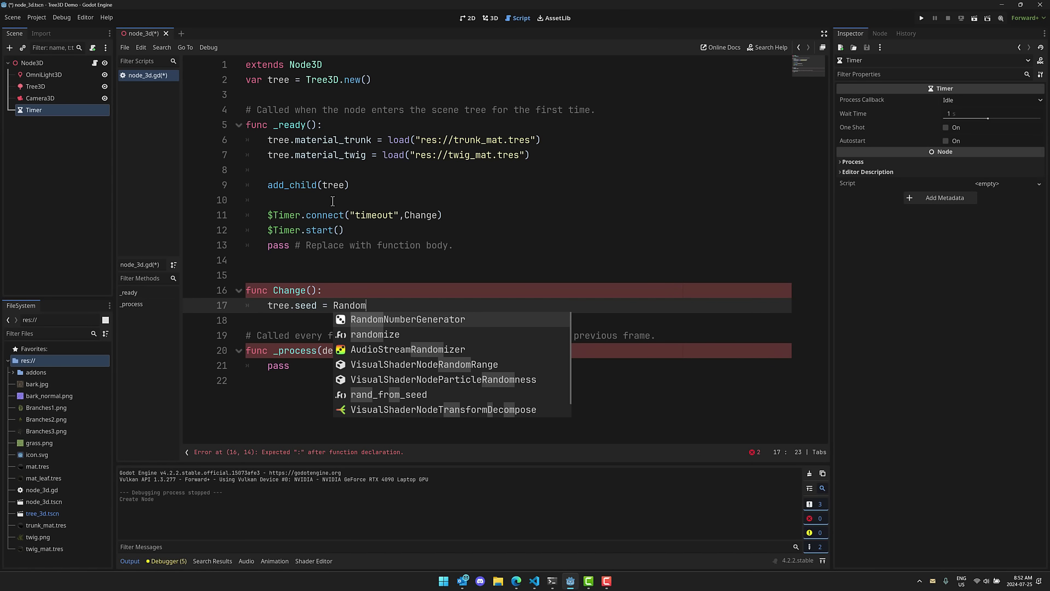
key(Return)
text(.new)
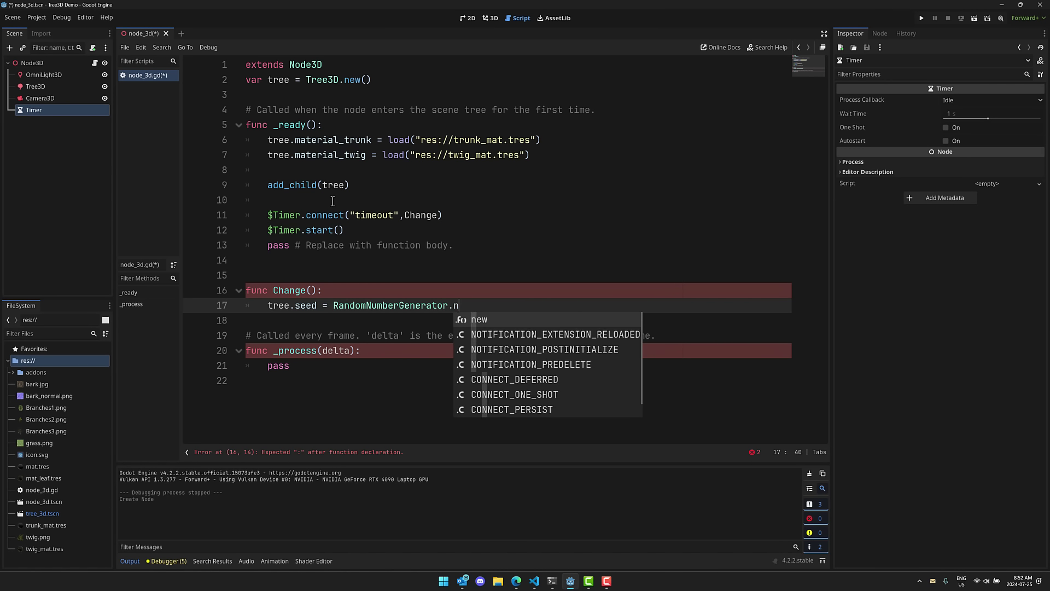
key(Return)
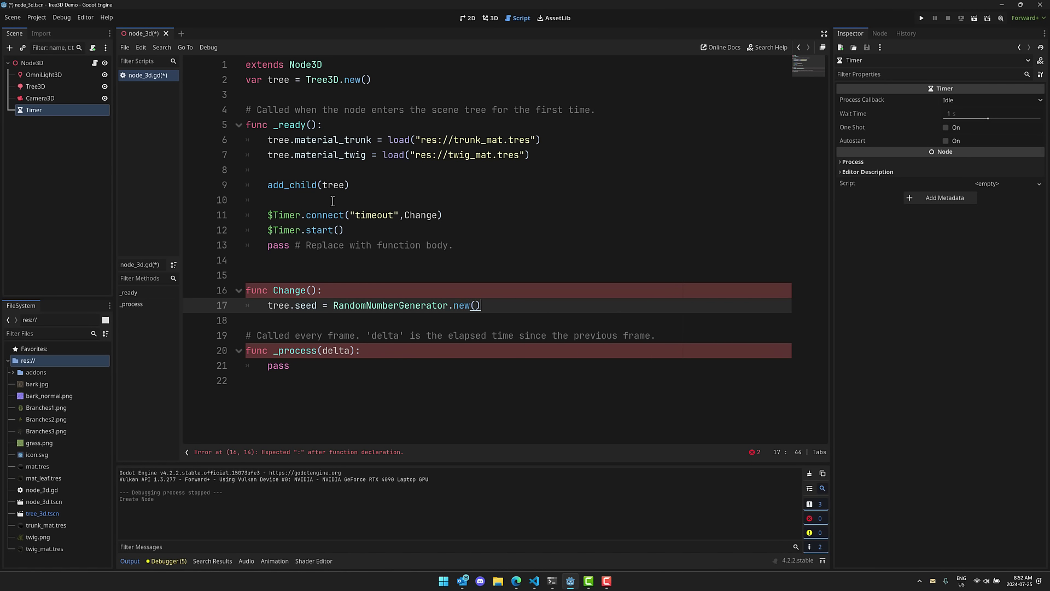
text(.ran)
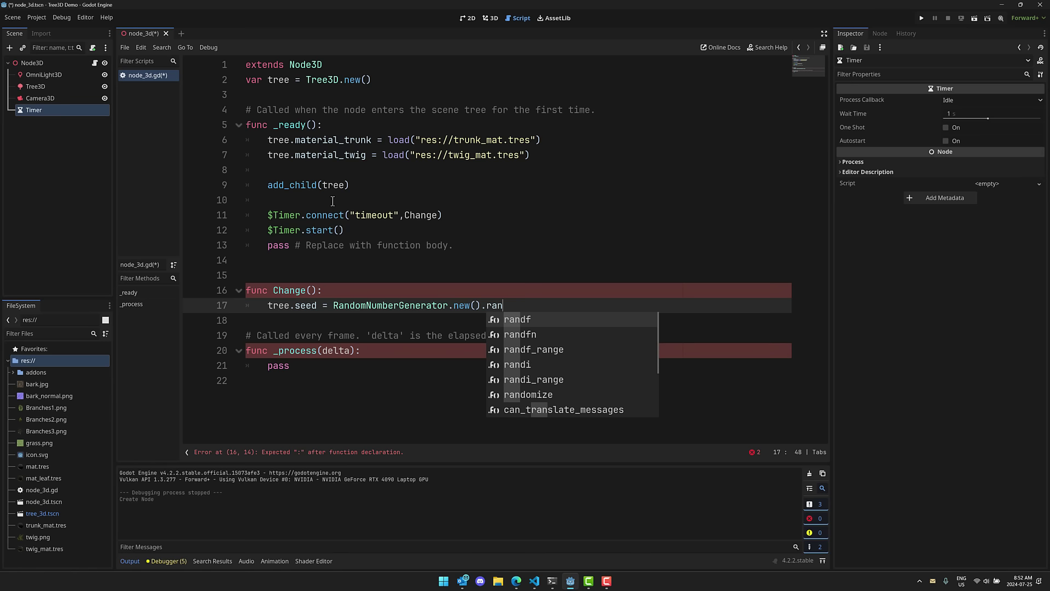
text(di)
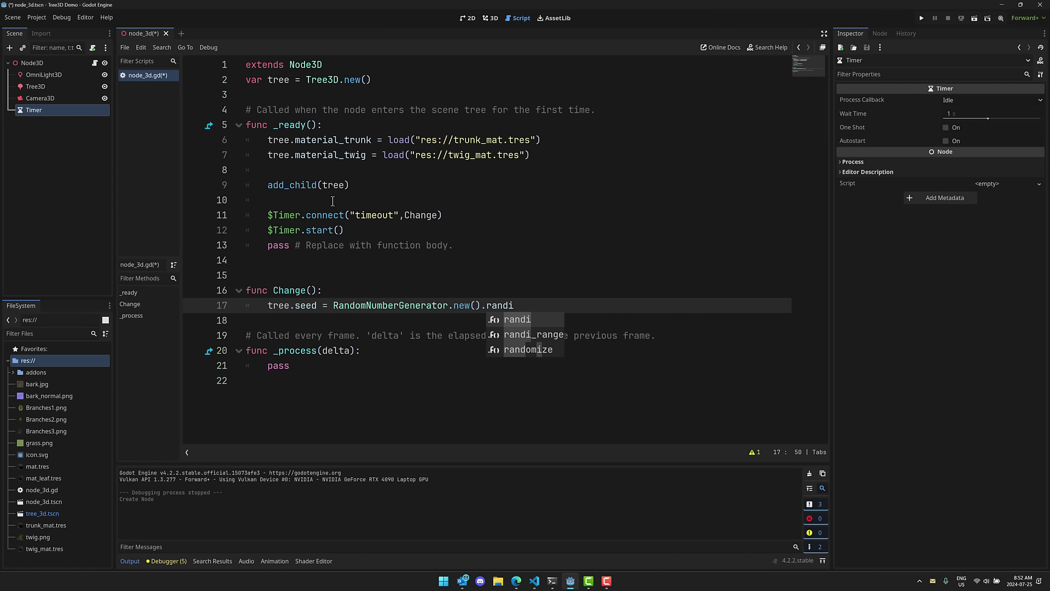
key(Down)
key(Return)
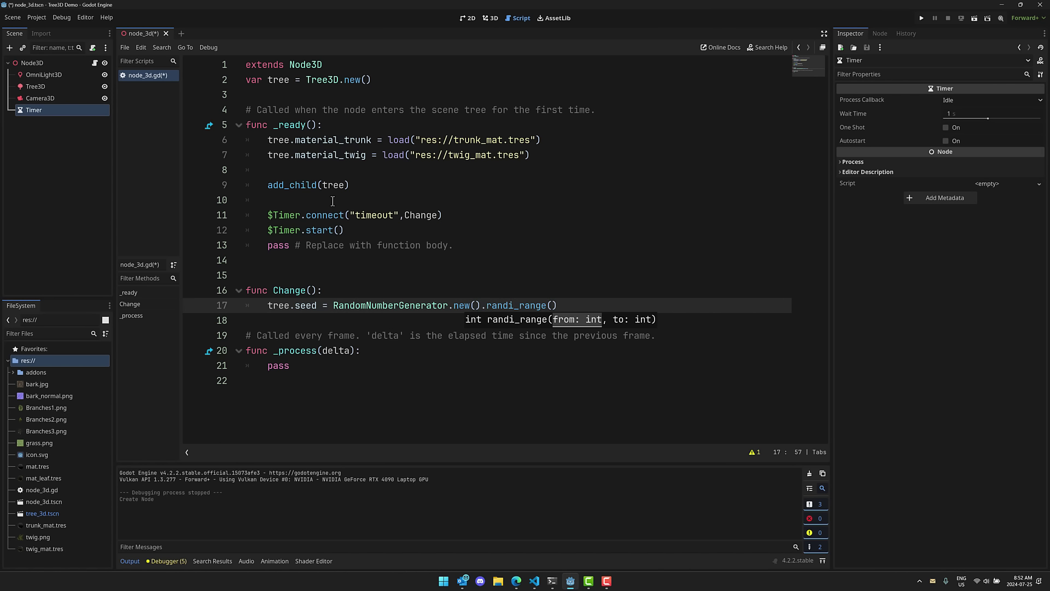
text(1,10000)
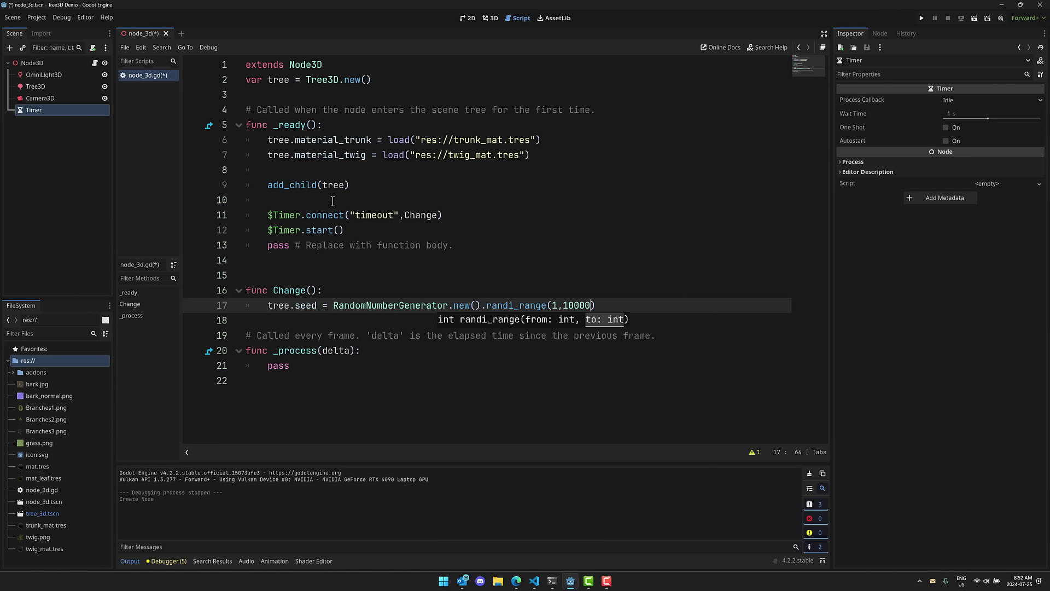
click(542, 281)
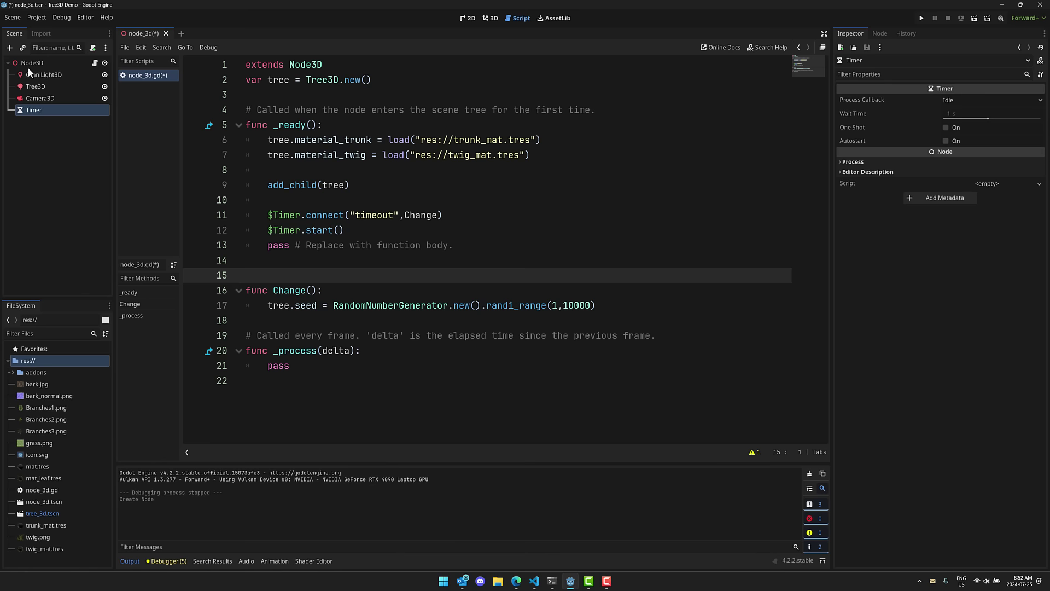
Step: Set the Tree3D trunk Sweep Amount to 0.1, then save and run the scene
click(492, 19)
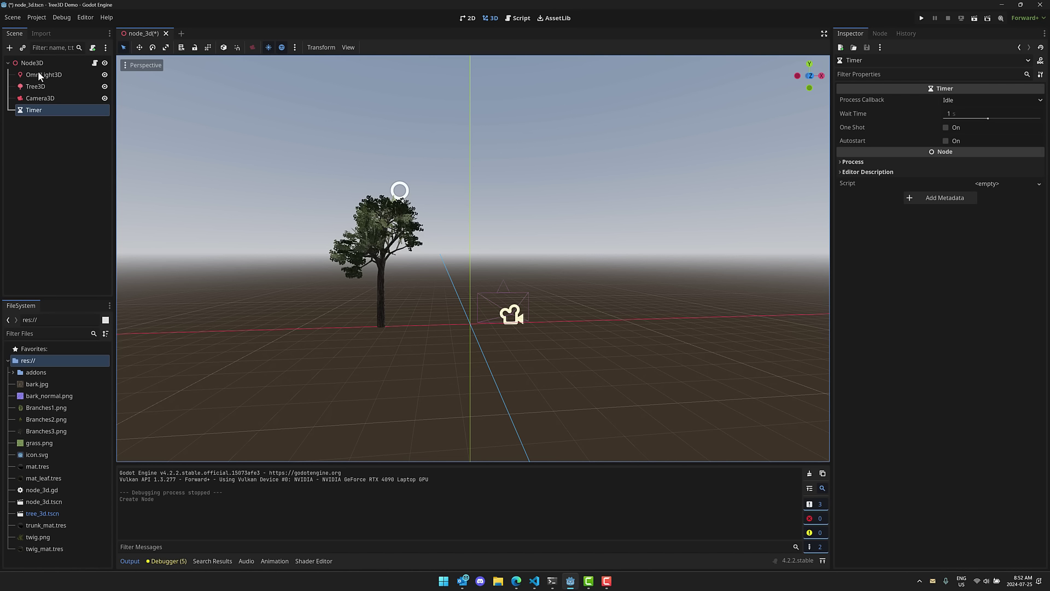
click(37, 87)
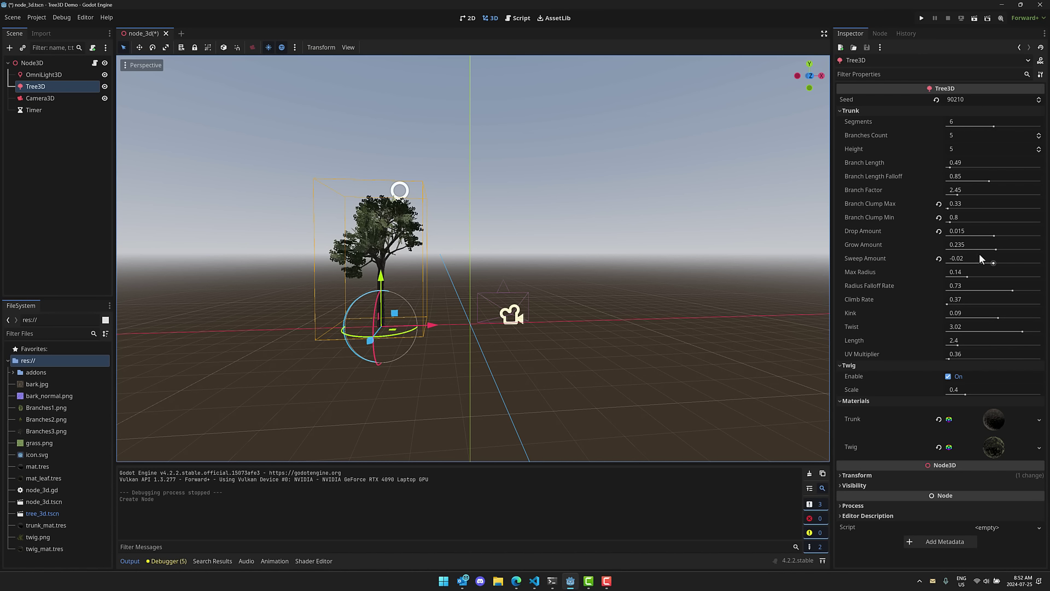
drag(993, 264, 994, 264)
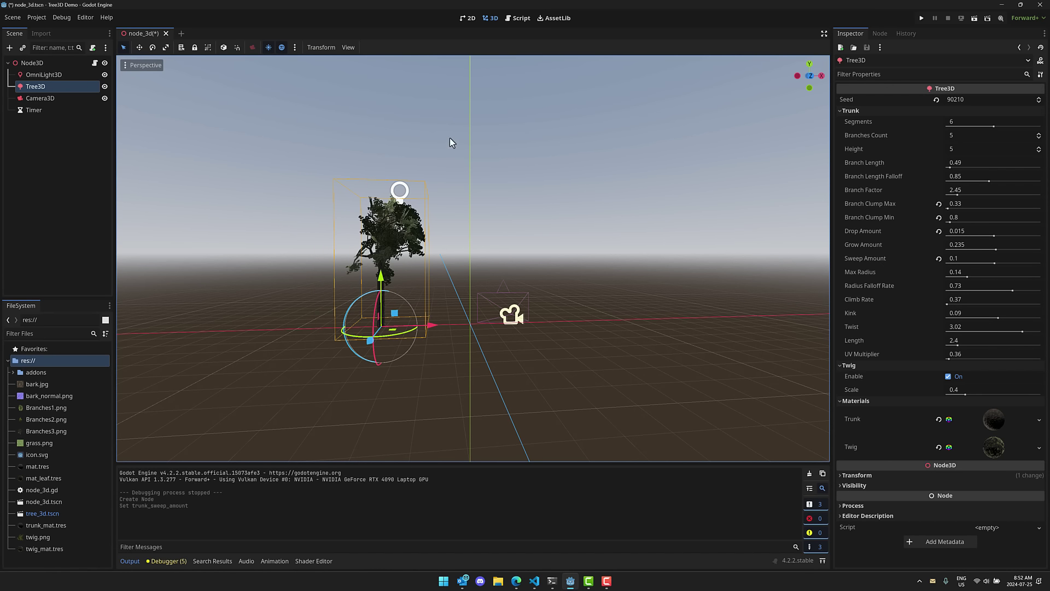
click(974, 18)
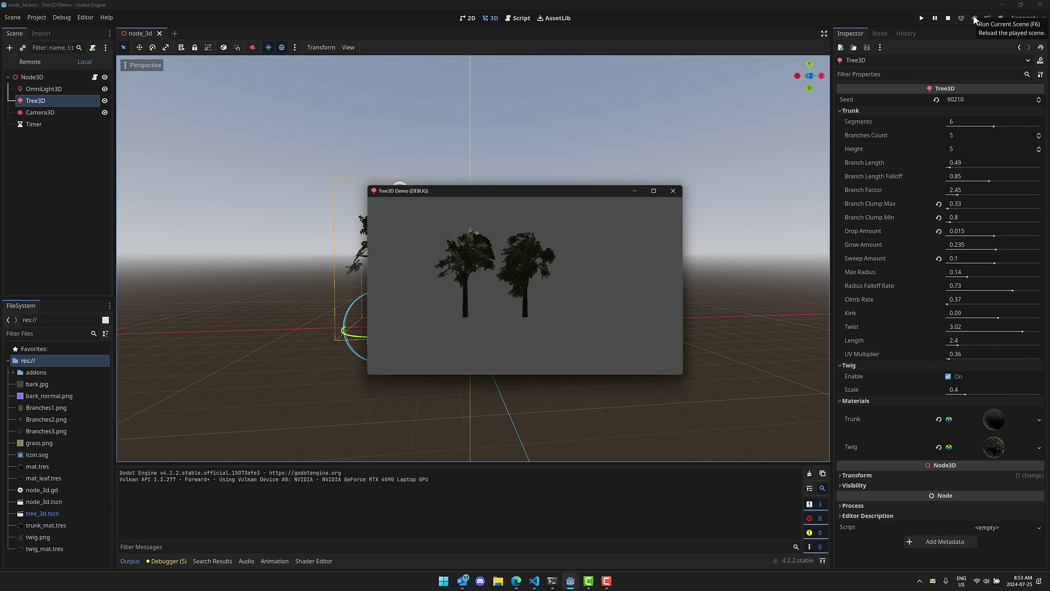
Step: Close the running game and nudge the Tree3D slightly along the X axis toward the center
click(672, 192)
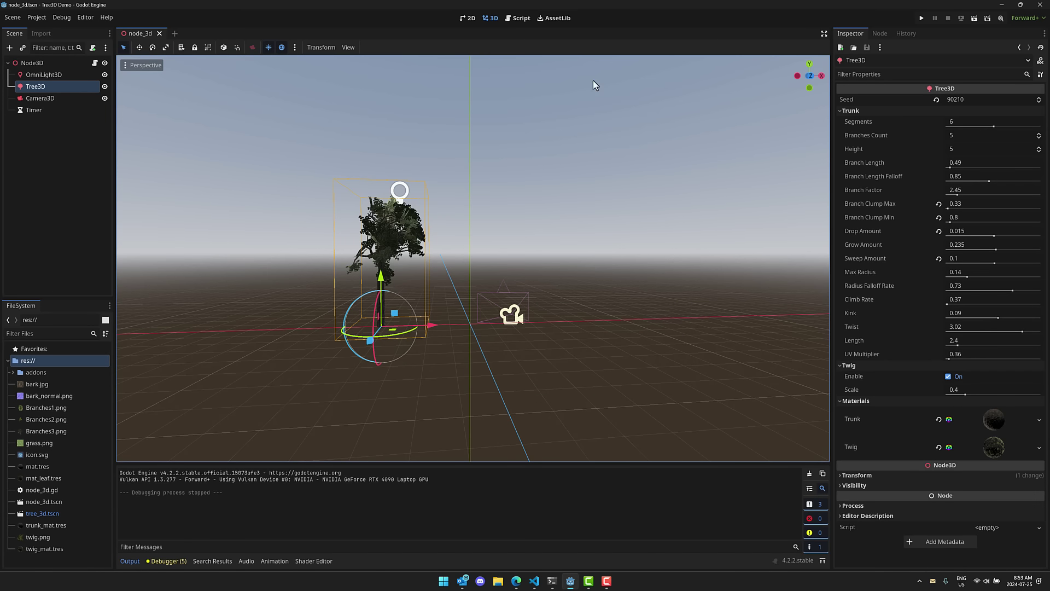
click(557, 18)
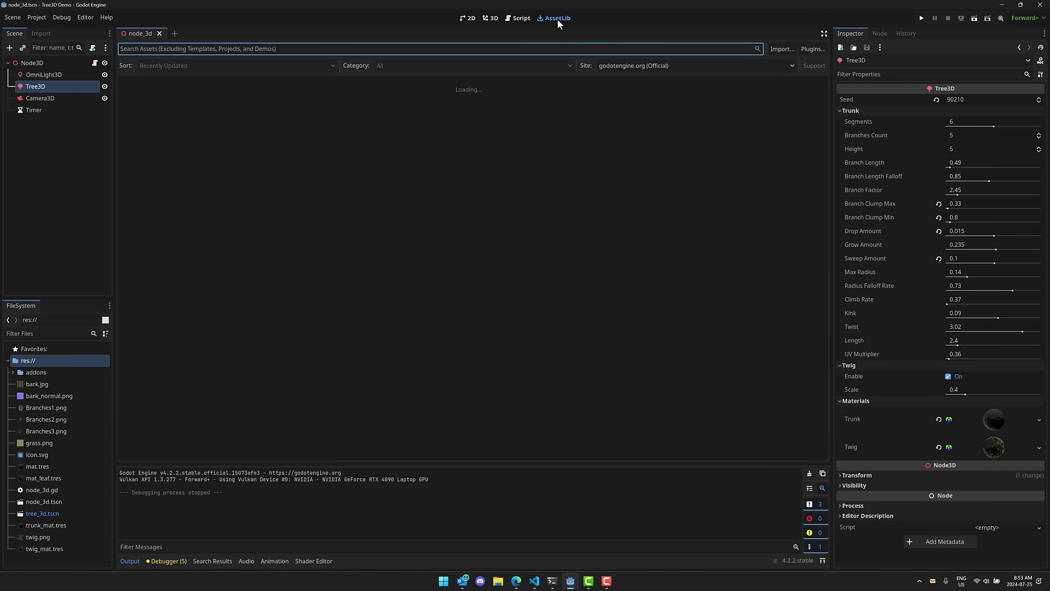
click(489, 18)
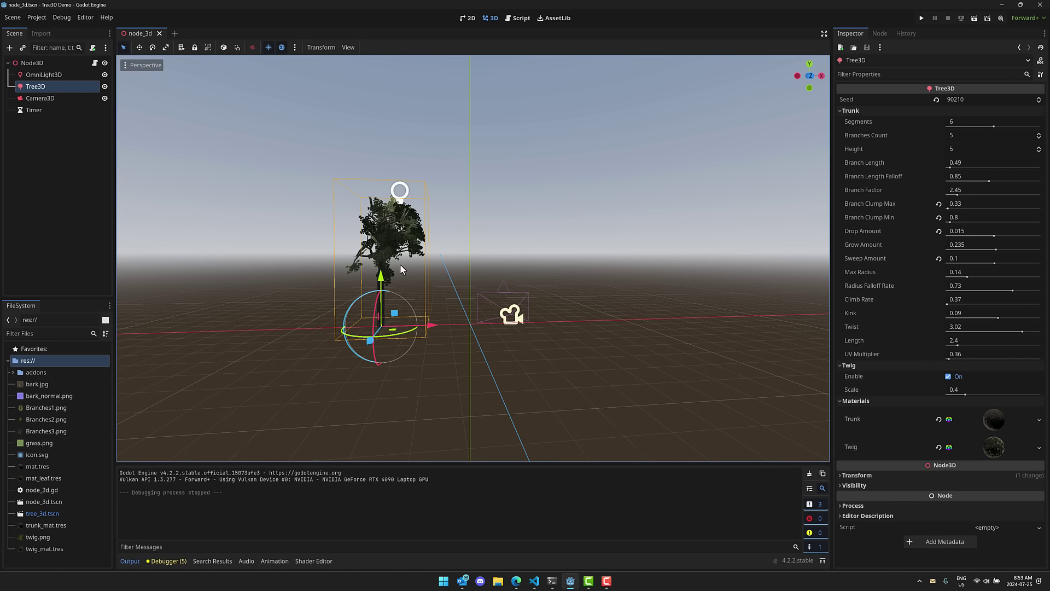
click(524, 323)
click(382, 233)
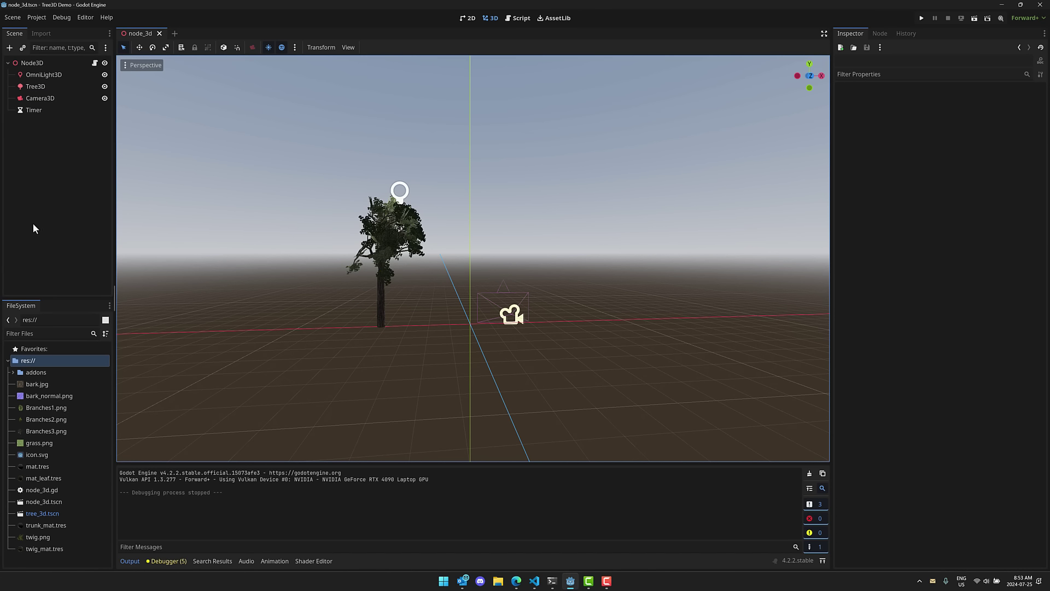
click(41, 86)
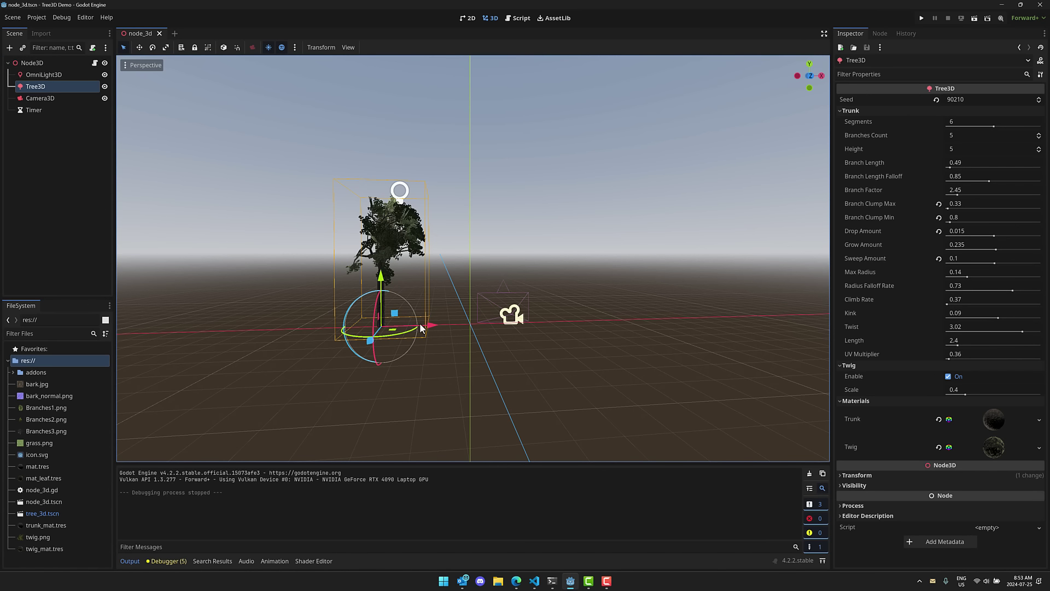
drag(423, 323, 436, 324)
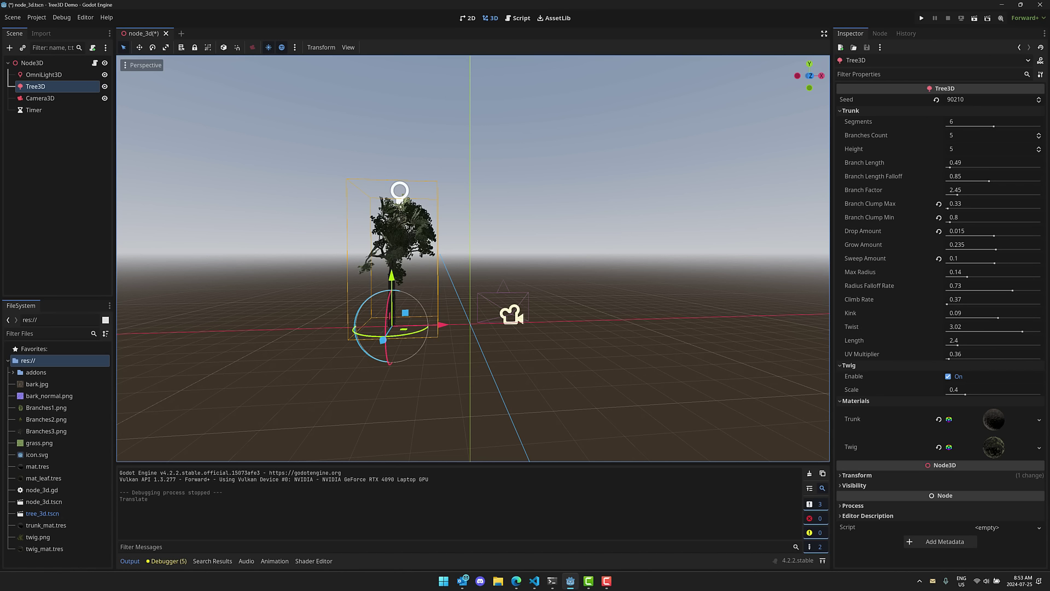
Step: Open tree_3d.tscn, run the whole project to preview its demo trees, then close it
double_click(42, 514)
click(922, 18)
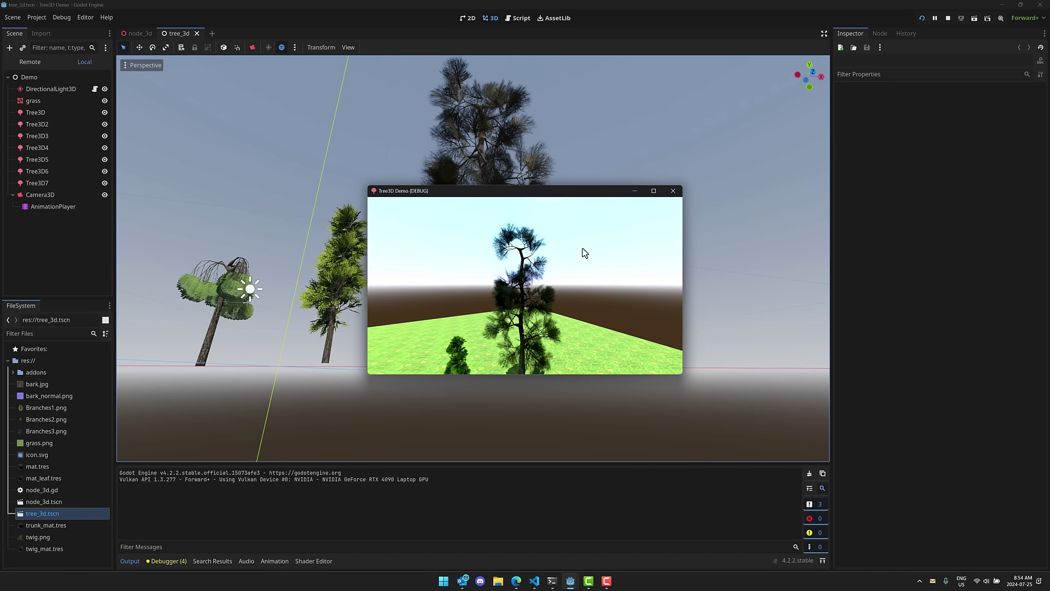
click(673, 190)
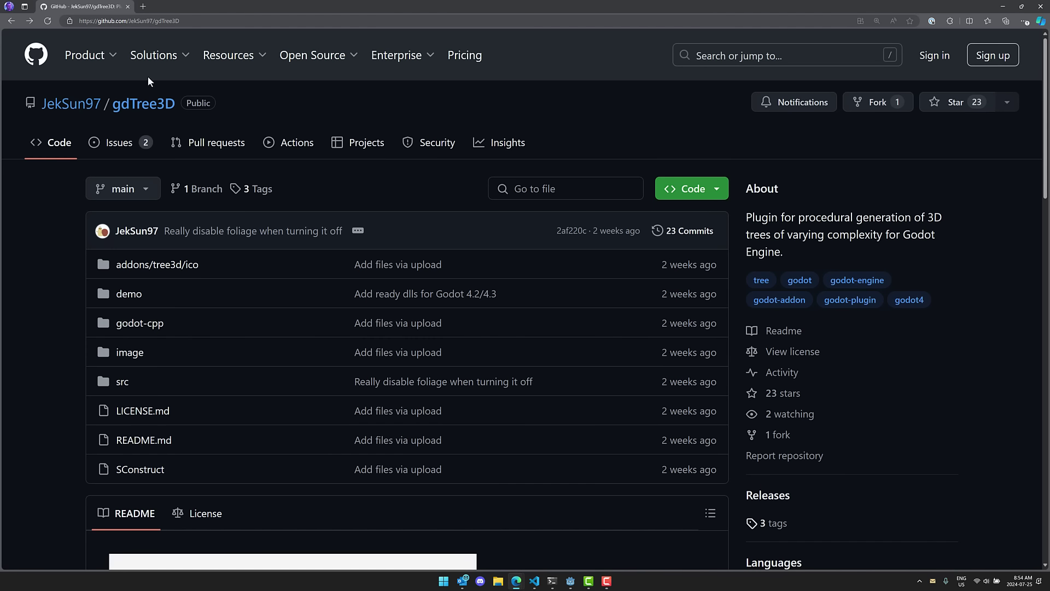
click(793, 351)
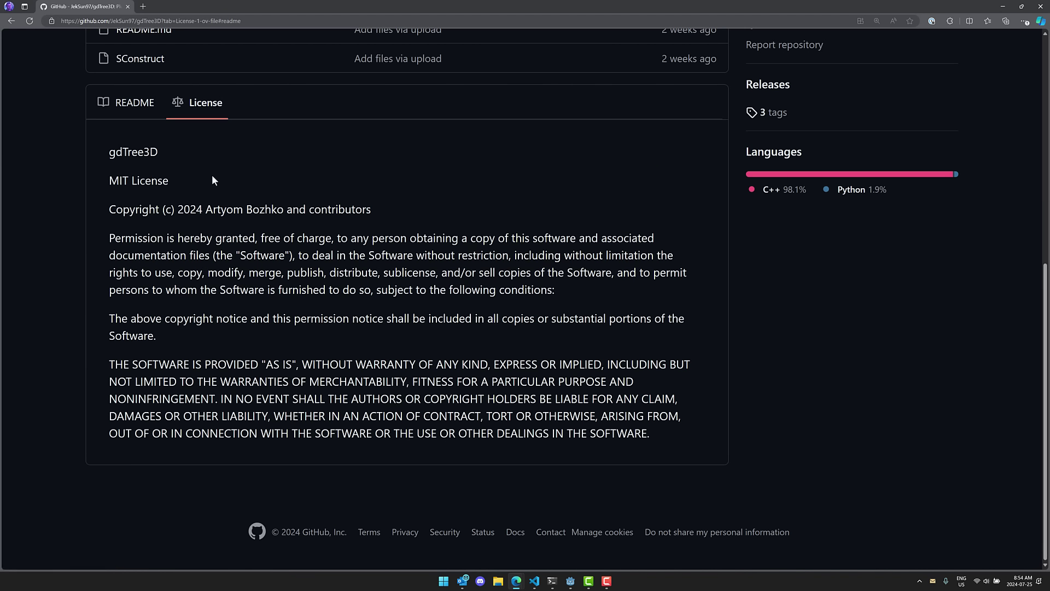
key(alt+Left)
scroll(711, 356, down, 3)
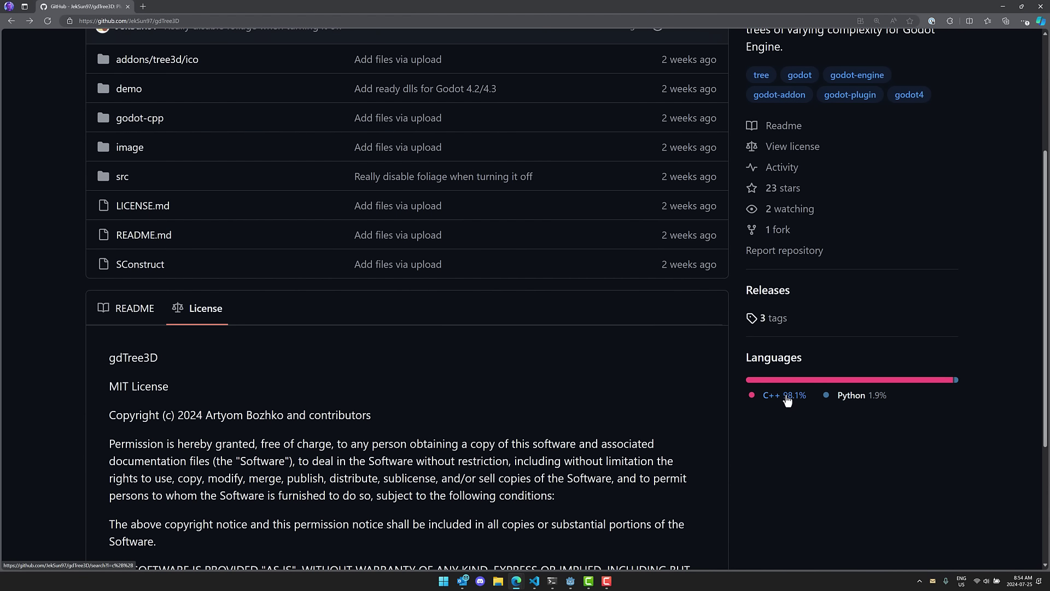
scroll(850, 414, up, 2)
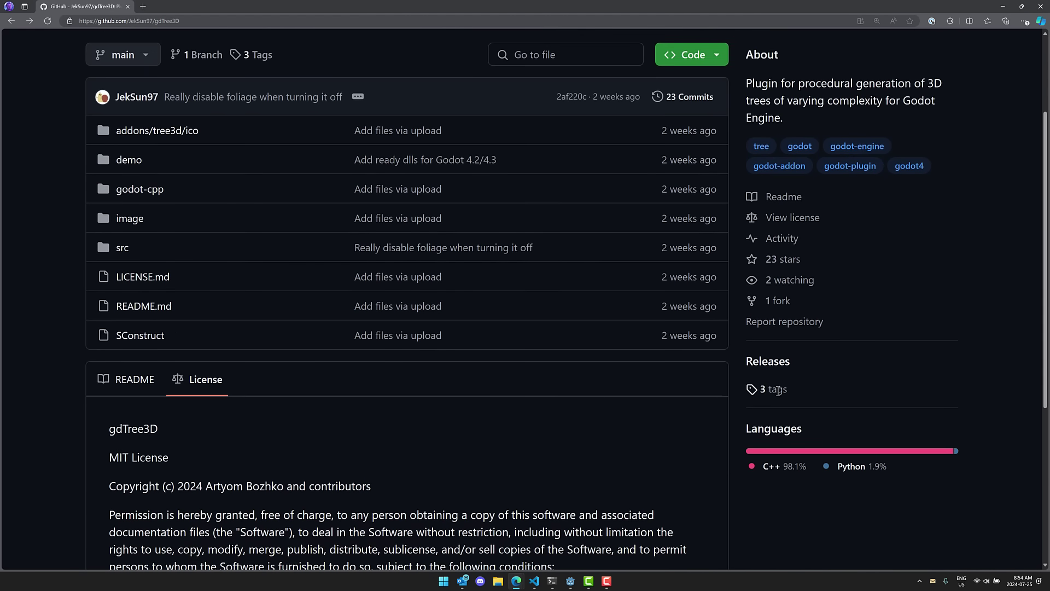
scroll(755, 361, up, 1)
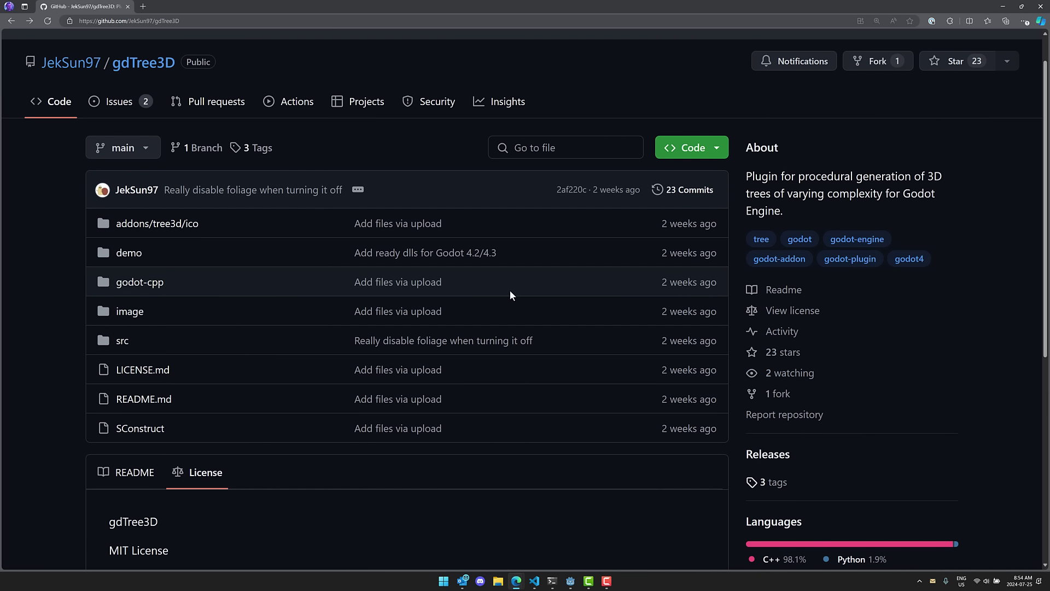